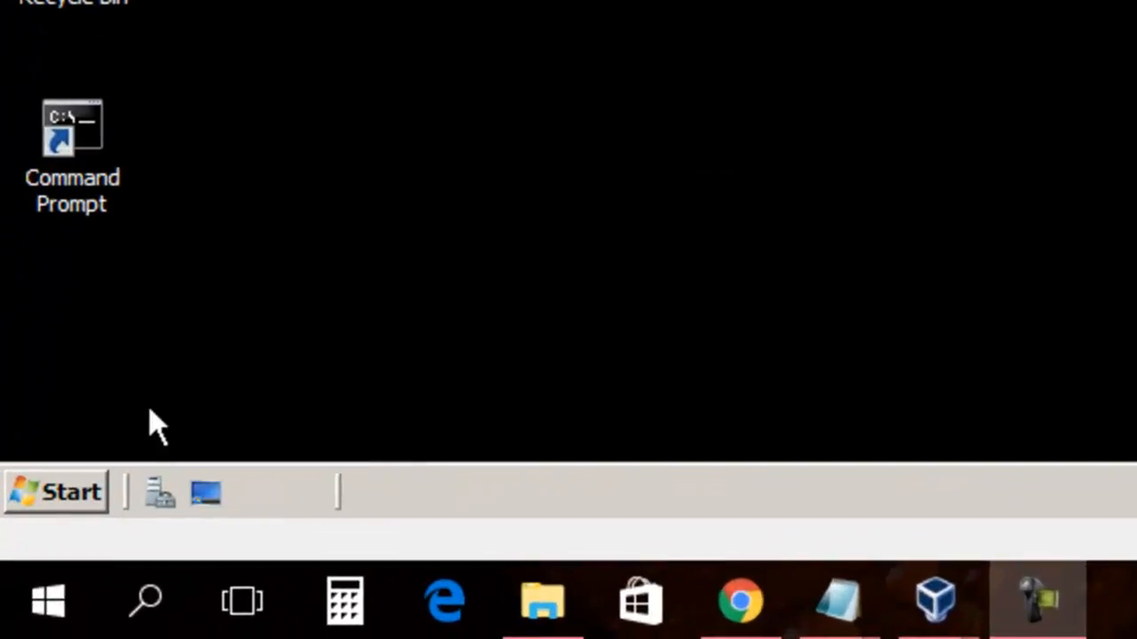
Launch Server Manager and select the Roles node to view installed server roles.
click(153, 496)
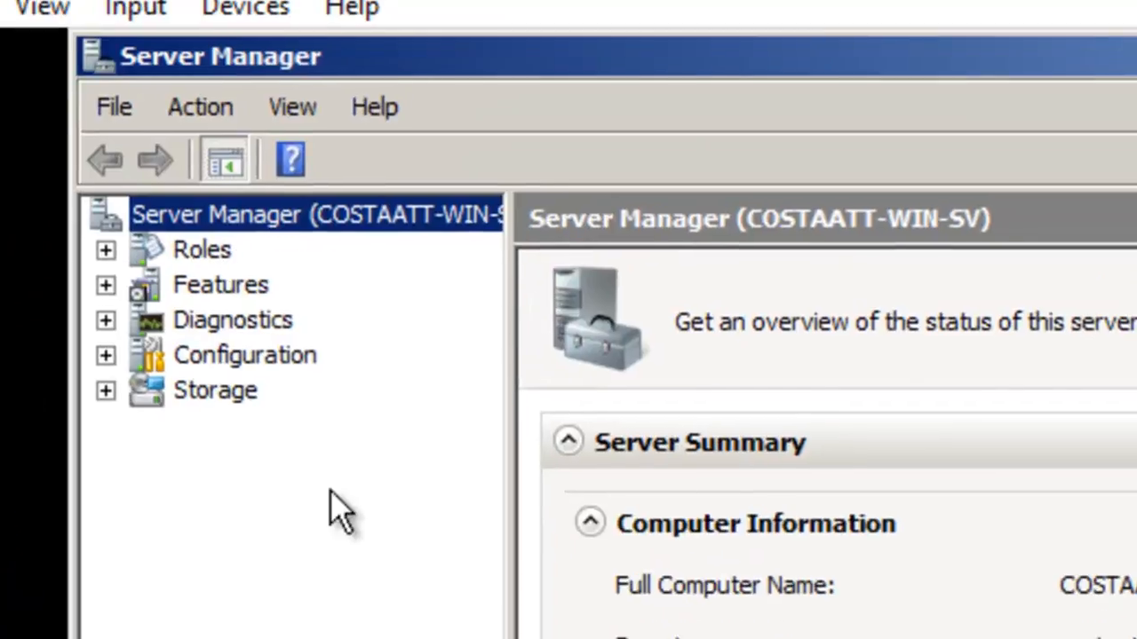
click(220, 255)
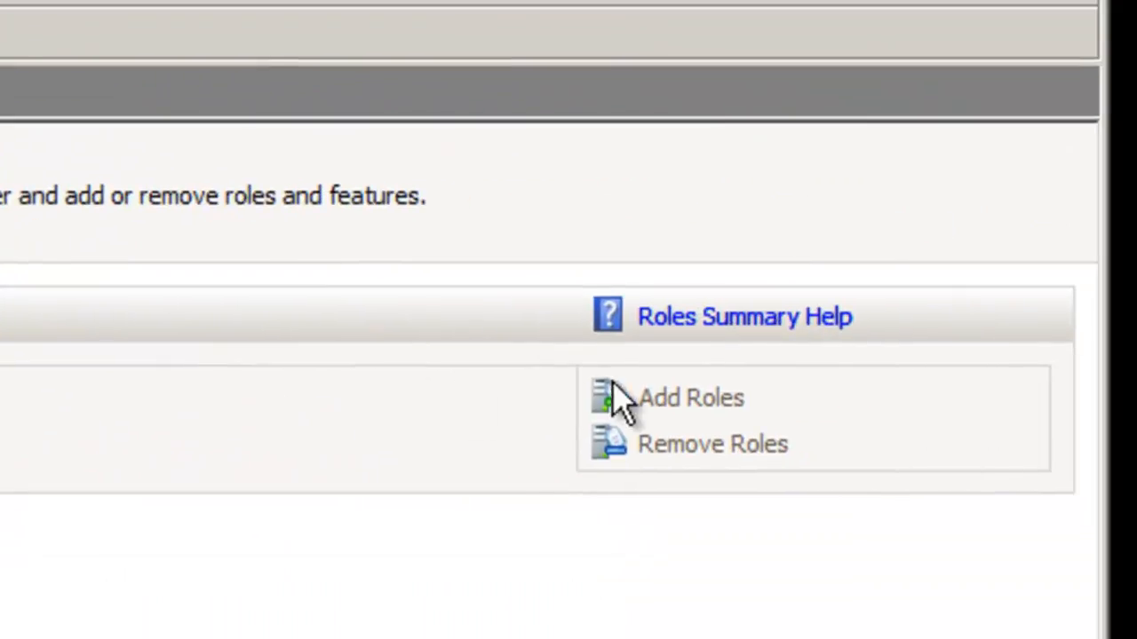
In Add Roles, pick DHCP Server and advance to its 192.168.1.10 network binding.
click(676, 398)
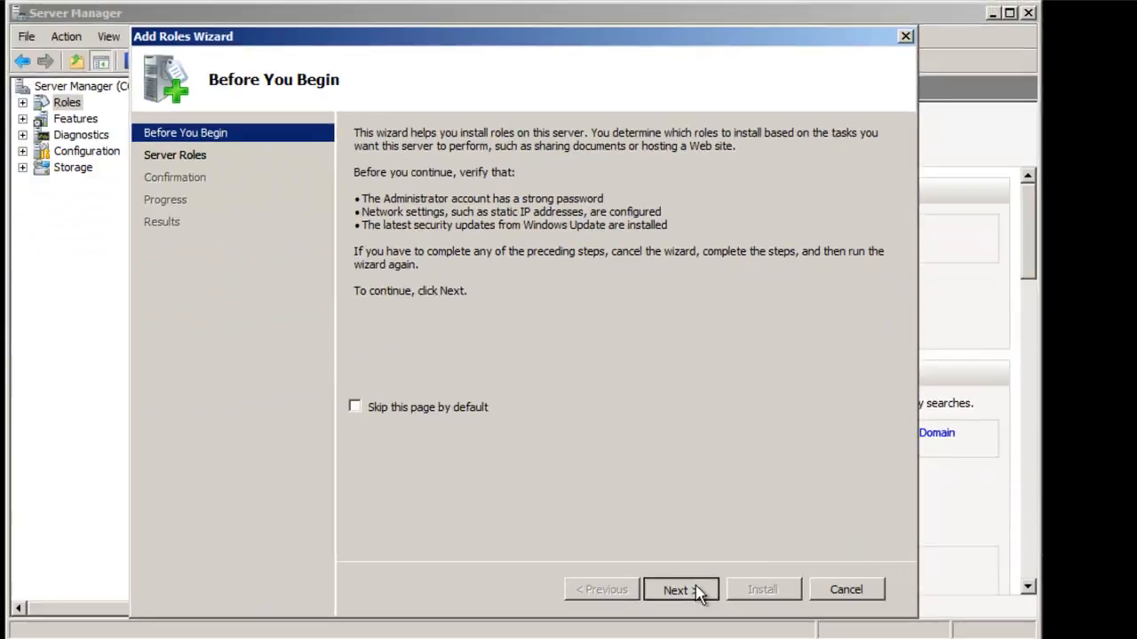
click(697, 590)
click(365, 277)
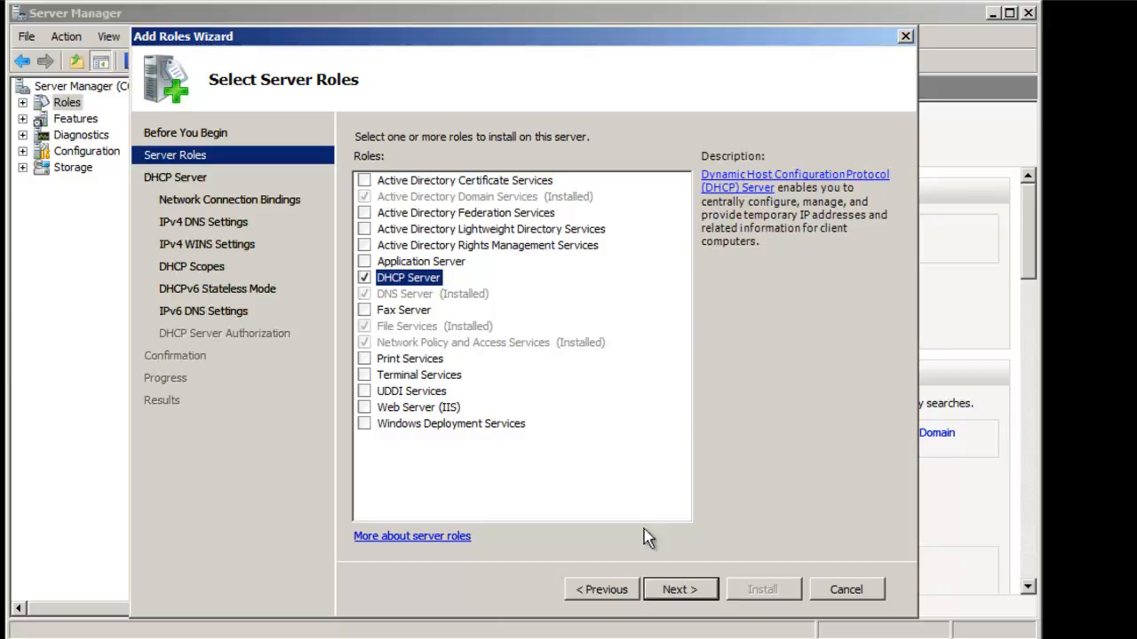
click(678, 590)
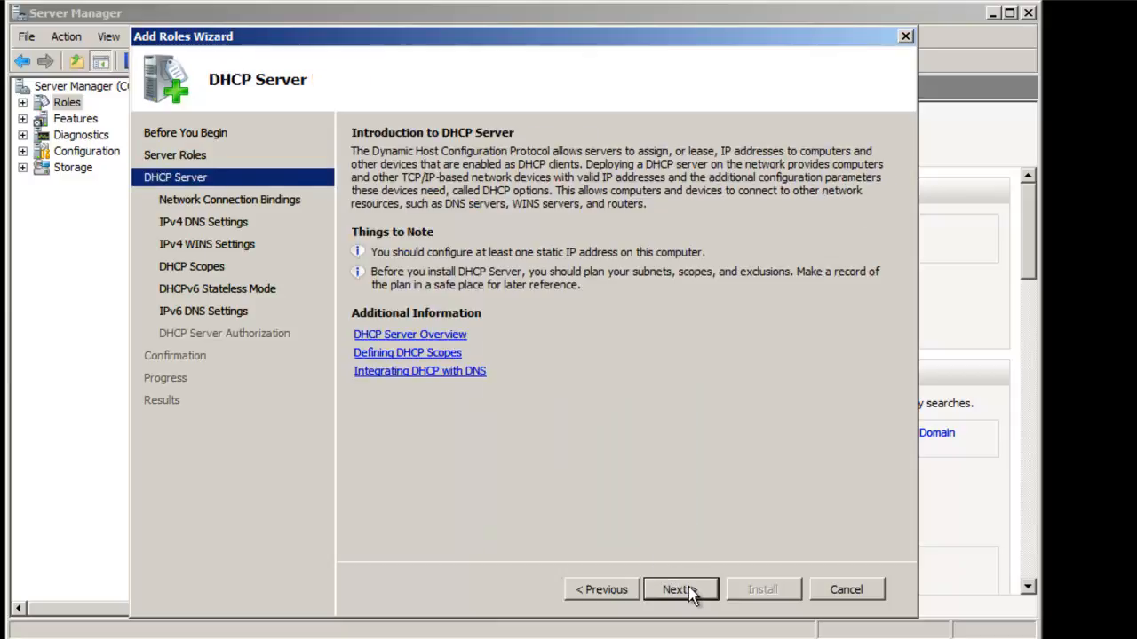
click(680, 590)
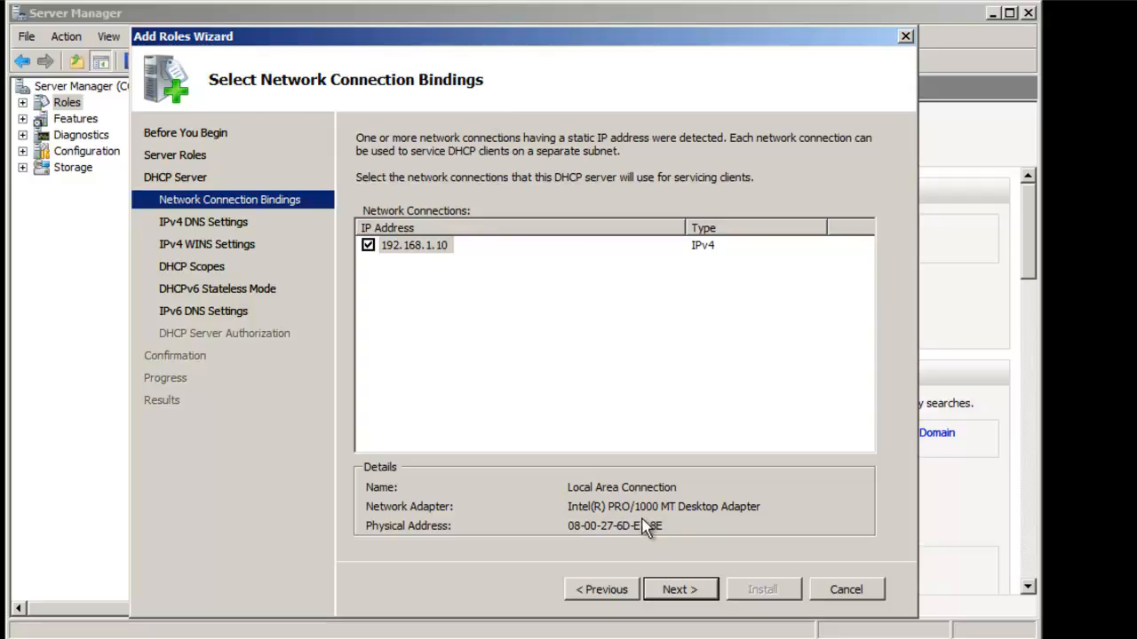
Validate DNS server 192.168.1.10 for costaatt.itec124.com, leave WINS off, and begin adding a scope.
click(678, 592)
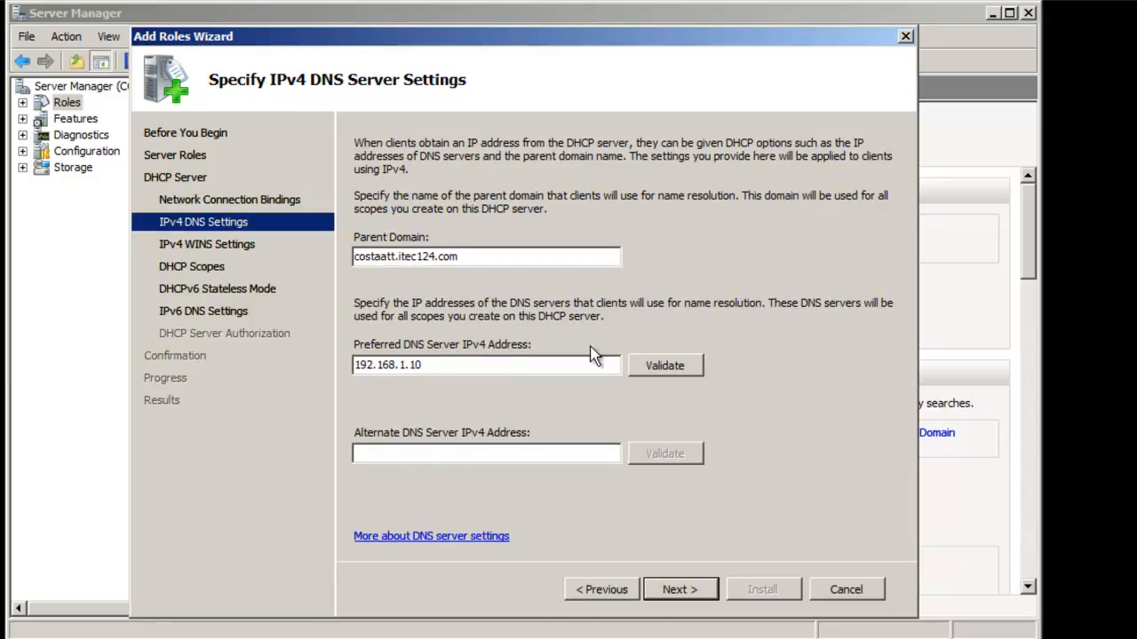
click(649, 376)
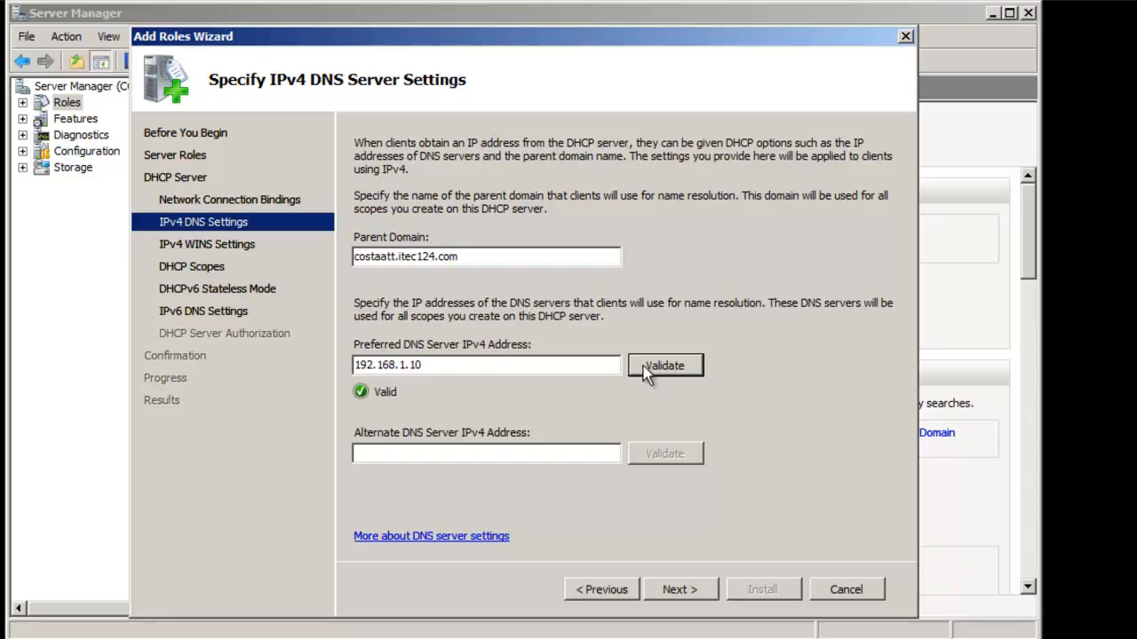
click(672, 589)
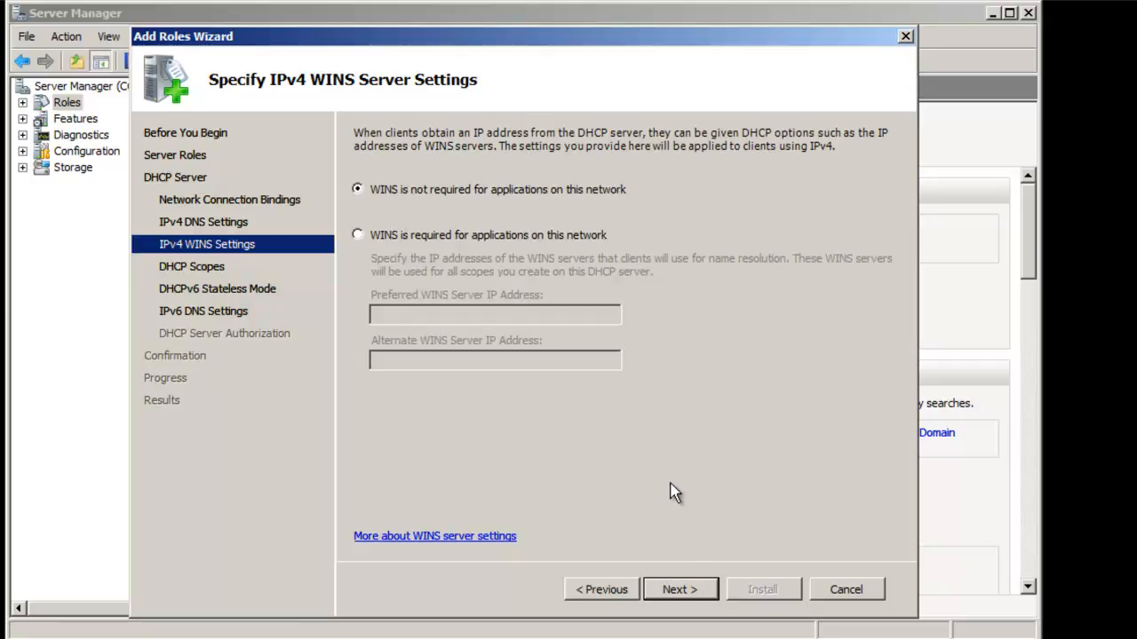
click(680, 590)
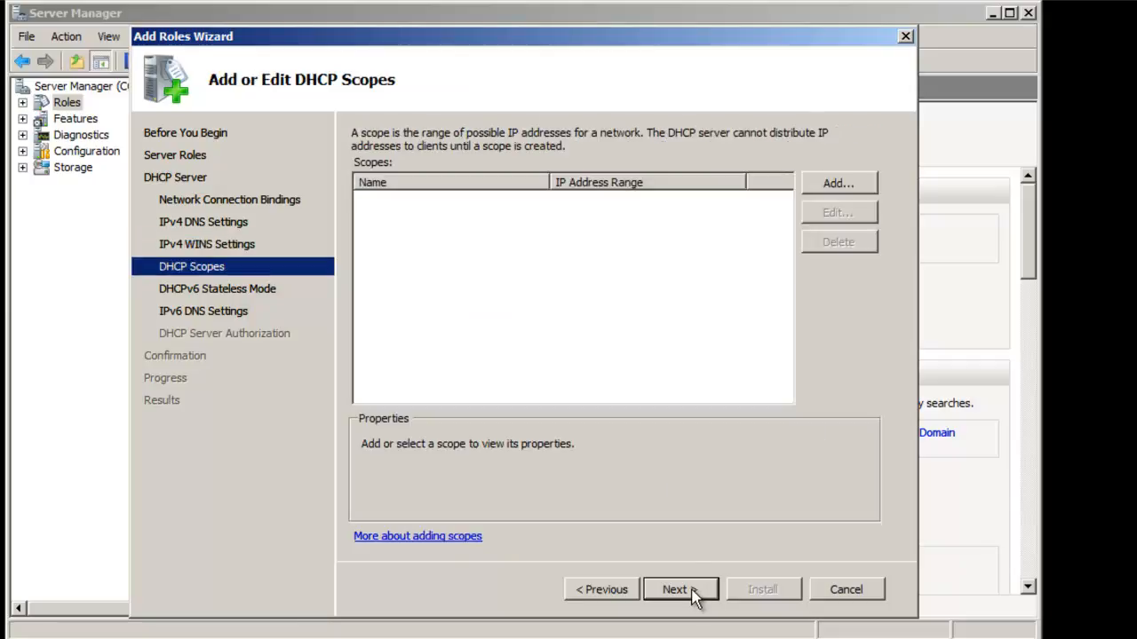
click(835, 189)
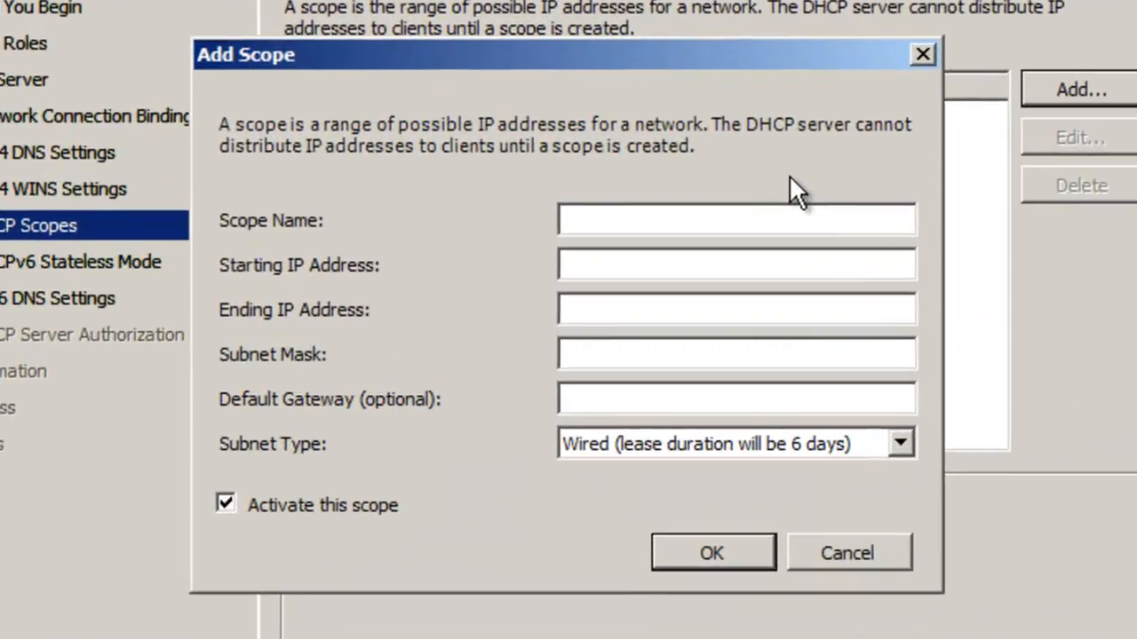
Define scope 'DHCP Server': 192.168.1.1–192.168.1.254, mask 255.255.255.0, gateway 192.168.1.10.
text(DHCP Server)
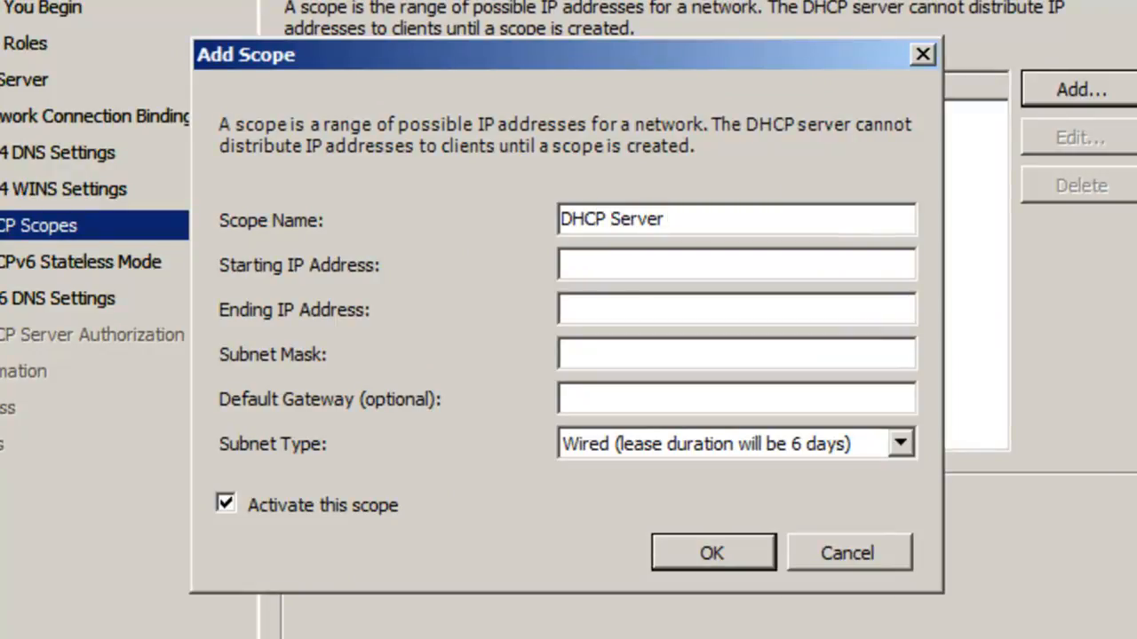
click(712, 346)
text(255.255.255.0)
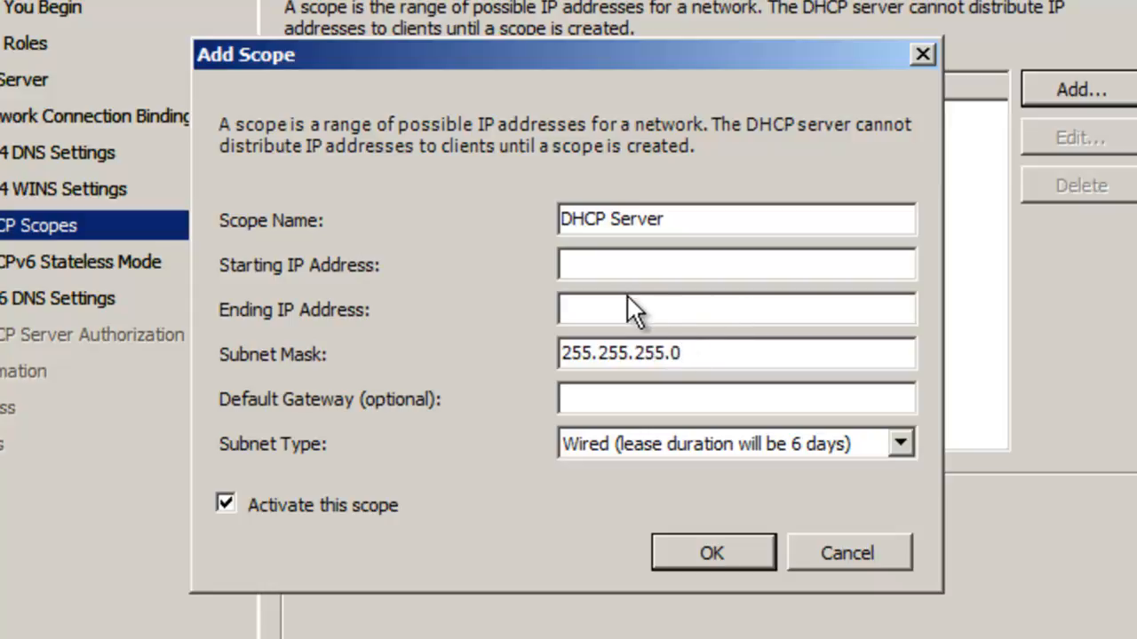
click(572, 264)
text(192.168.1.1)
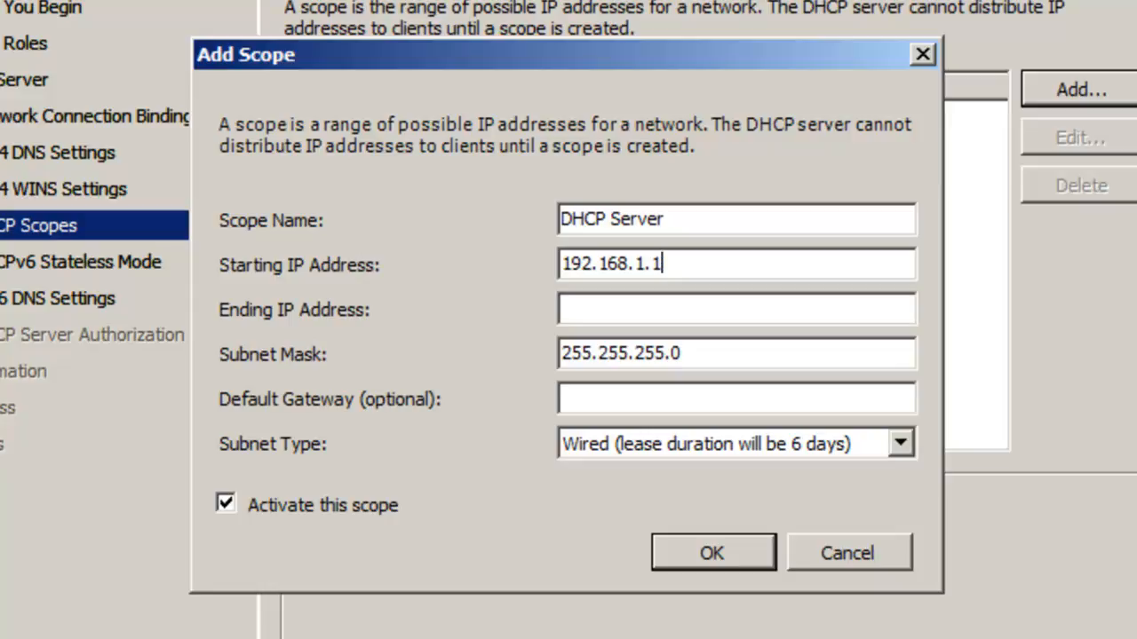
click(620, 315)
text(192.168.1.254)
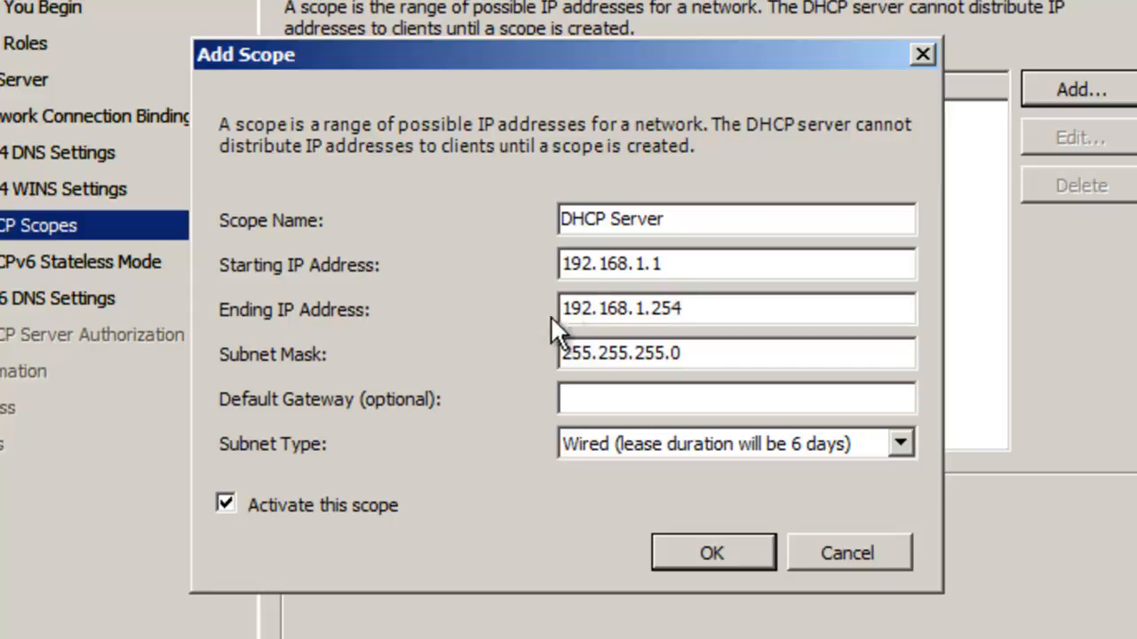
click(607, 399)
text(192.168)
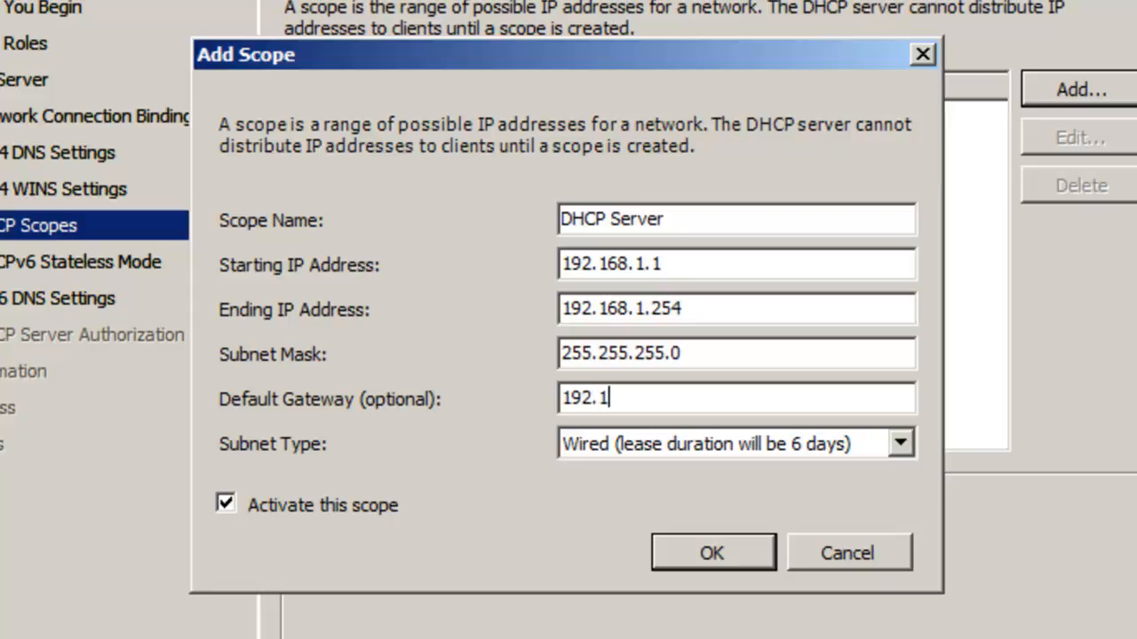
text(.1.10)
Save the scope, disable DHCPv6 stateless mode, and authorize with current administrator credentials.
click(683, 552)
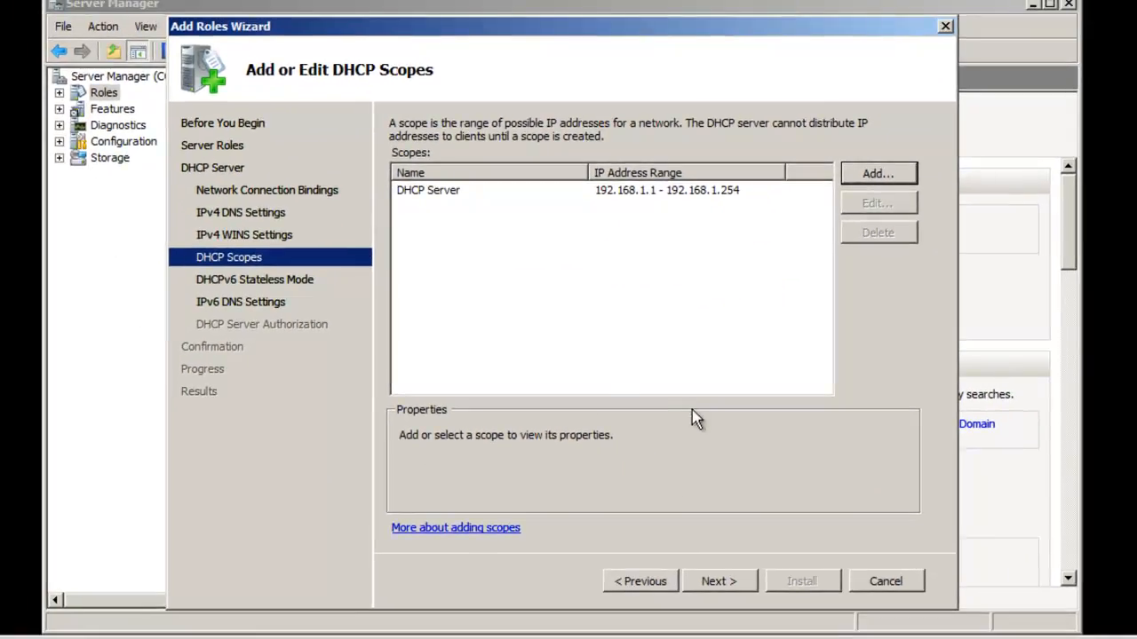
click(713, 584)
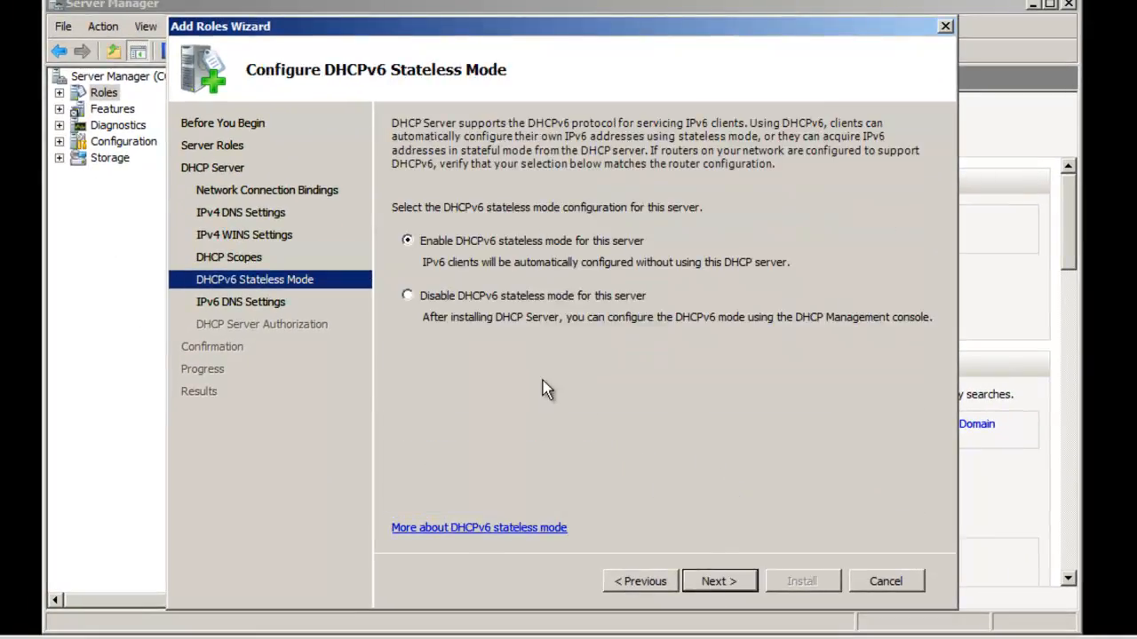
click(555, 298)
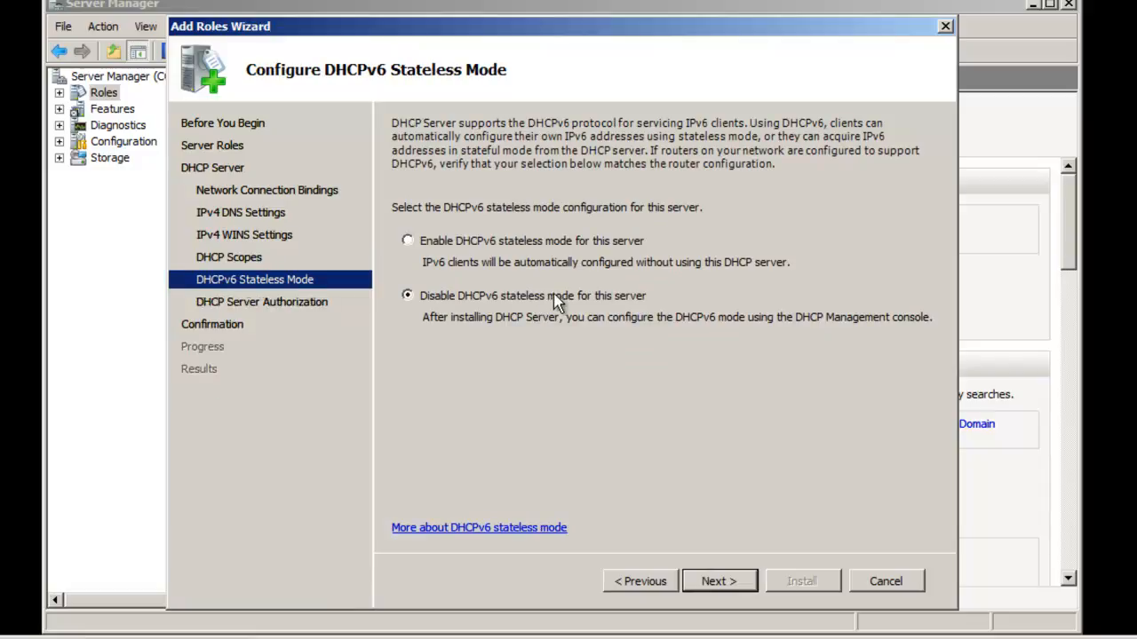
click(728, 577)
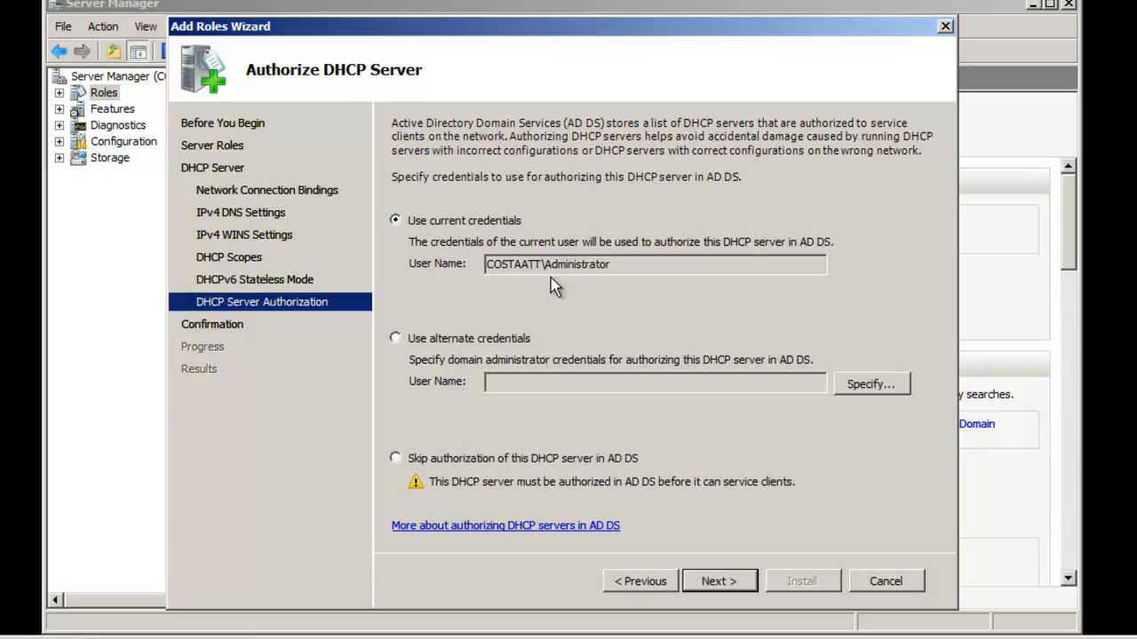
click(719, 580)
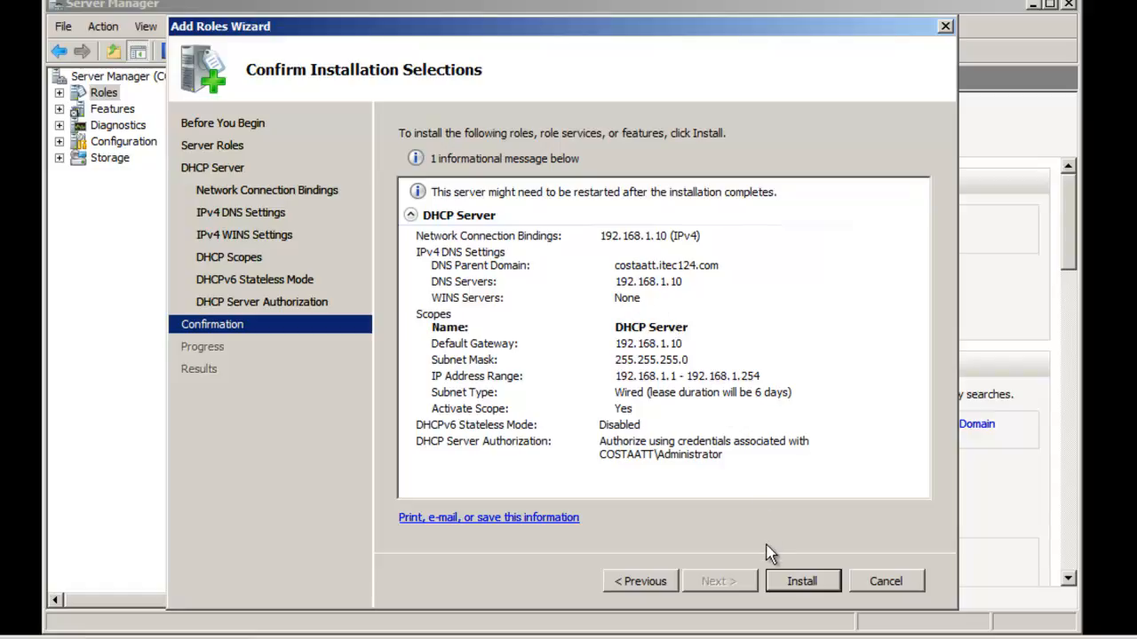
Install the DHCP Server role, dismiss the finished wizard, and exit Server Manager.
click(776, 581)
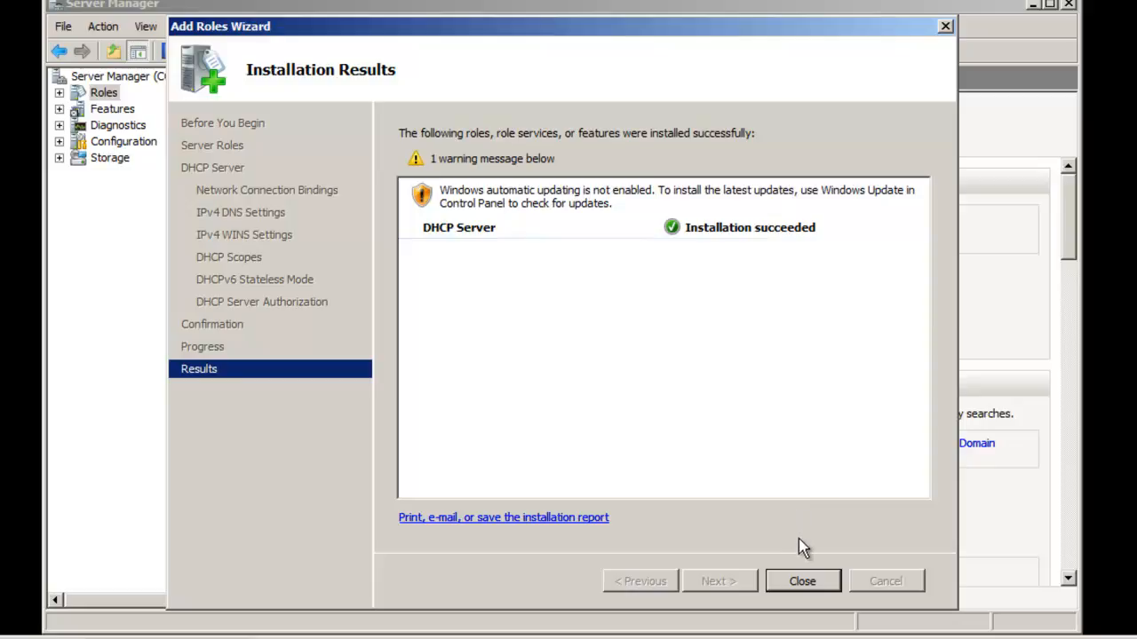
click(803, 584)
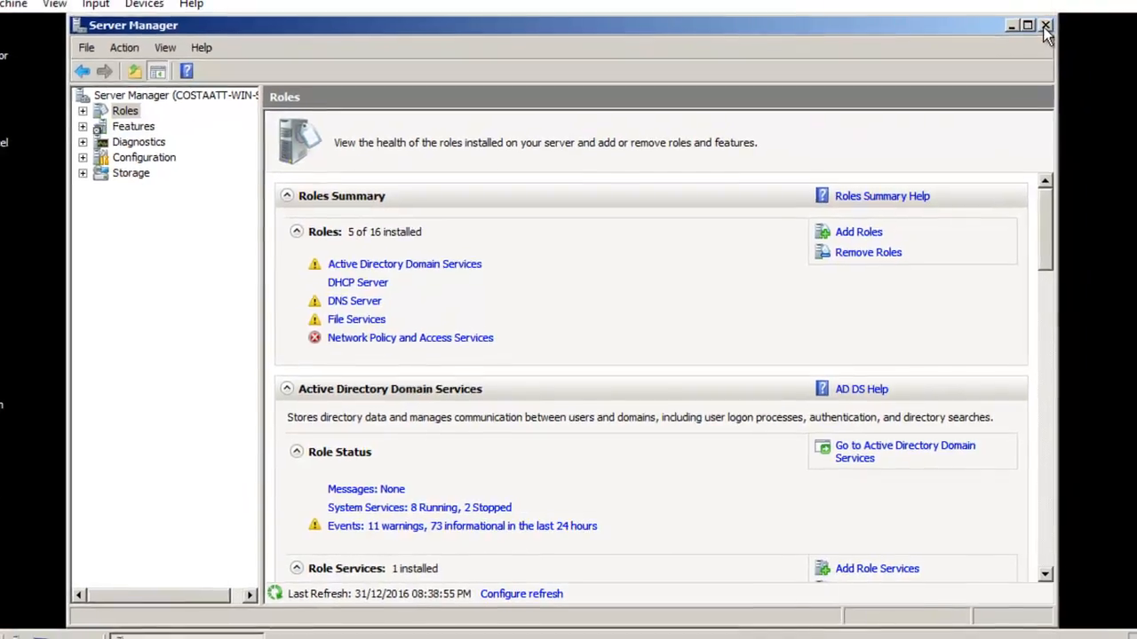
click(1045, 25)
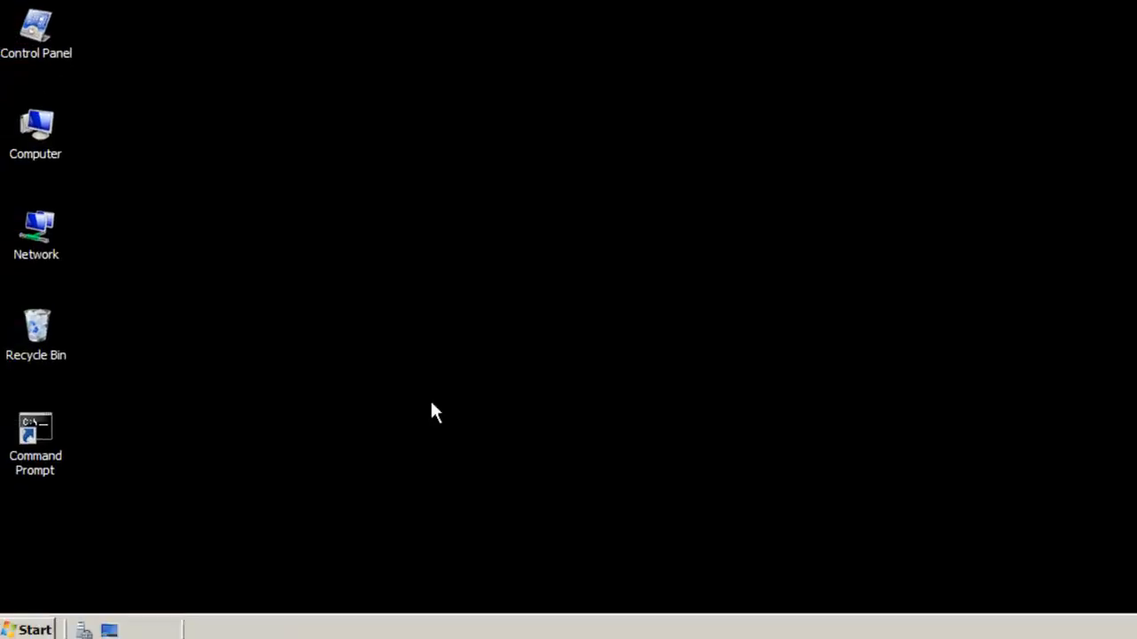
Launch the DHCP console, expand IPv4 to the 192.168.1.0 scope, and open its Properties.
click(36, 629)
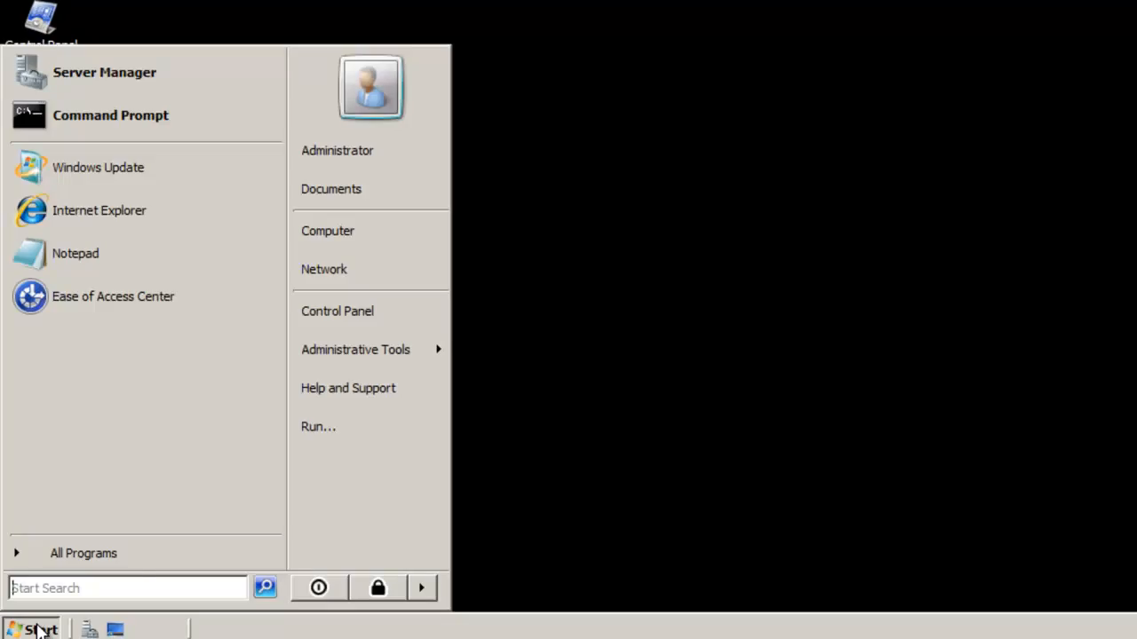
mouse_move(394, 369)
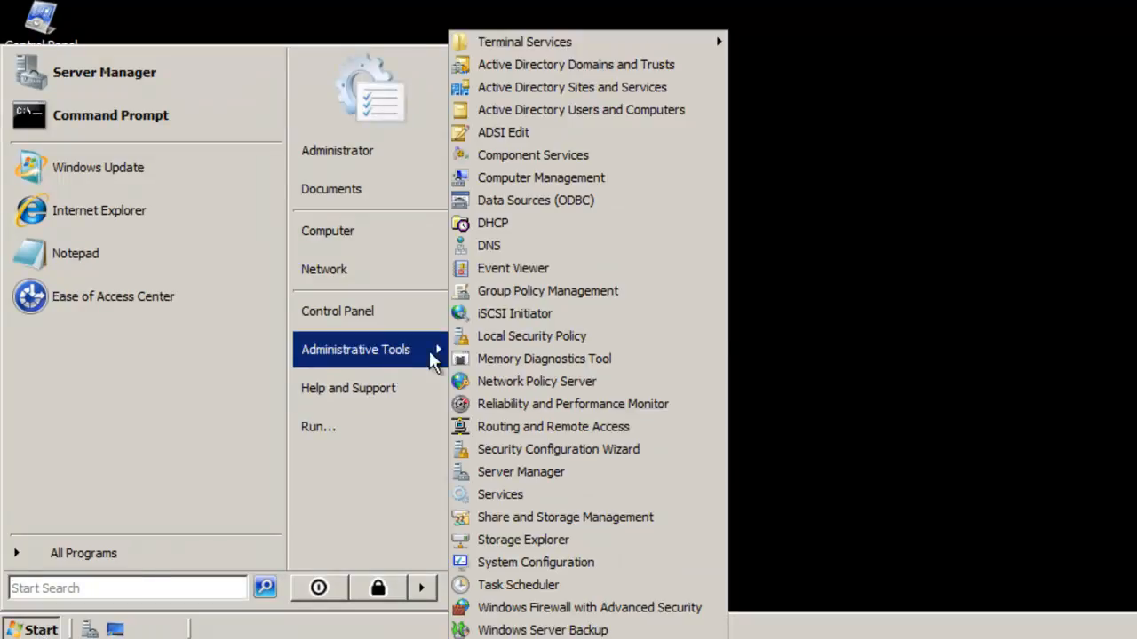
click(522, 225)
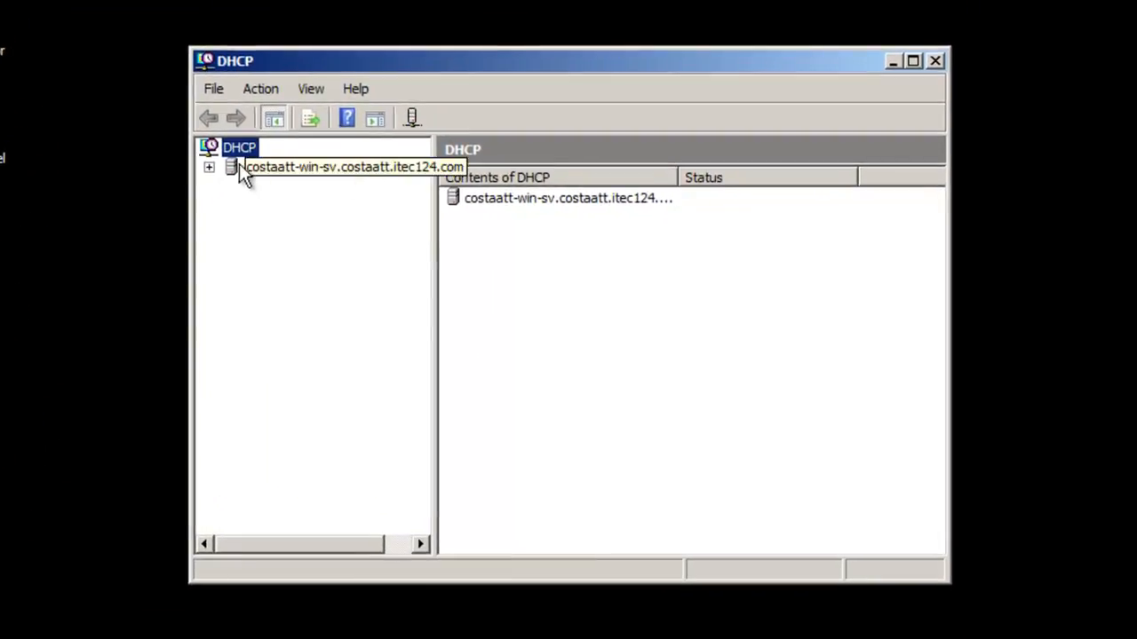
click(208, 168)
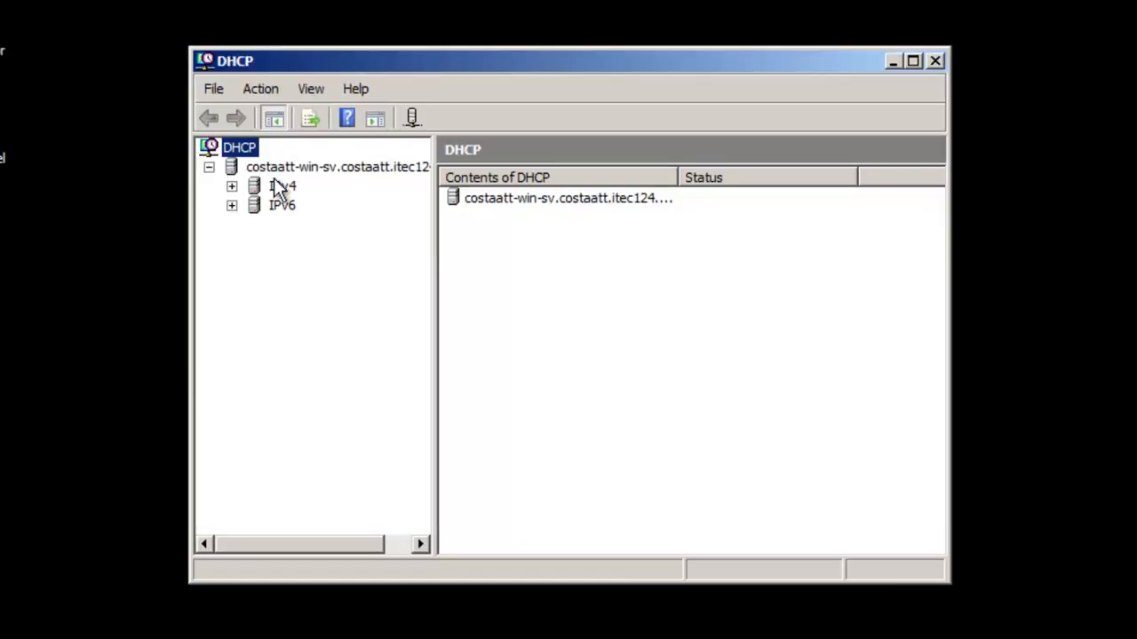
click(231, 187)
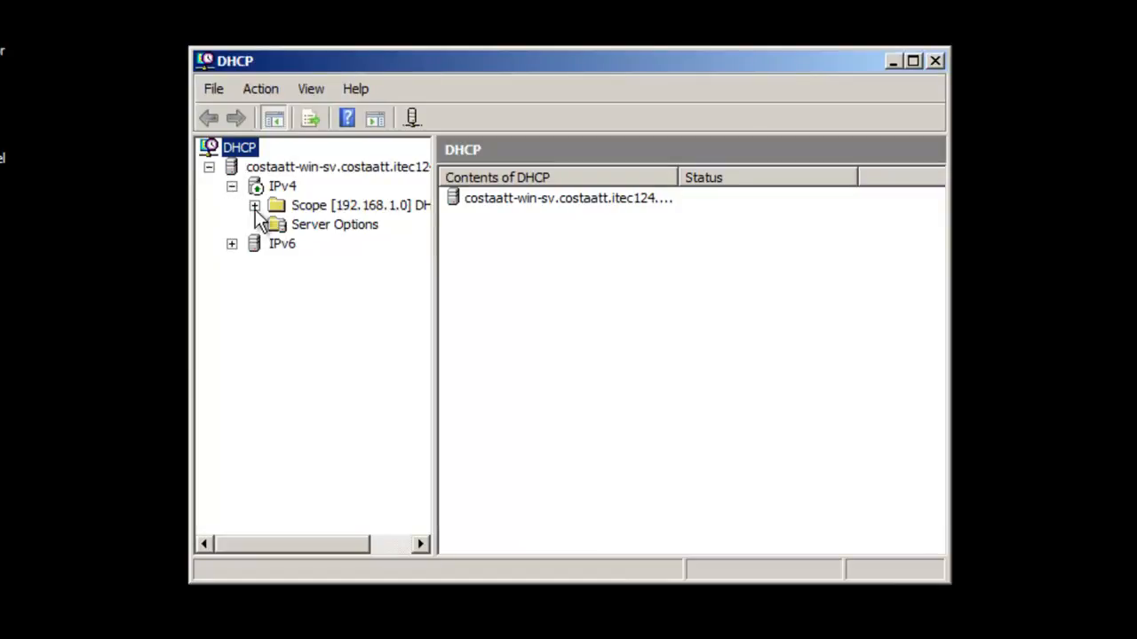
double_click(337, 206)
right_click(338, 213)
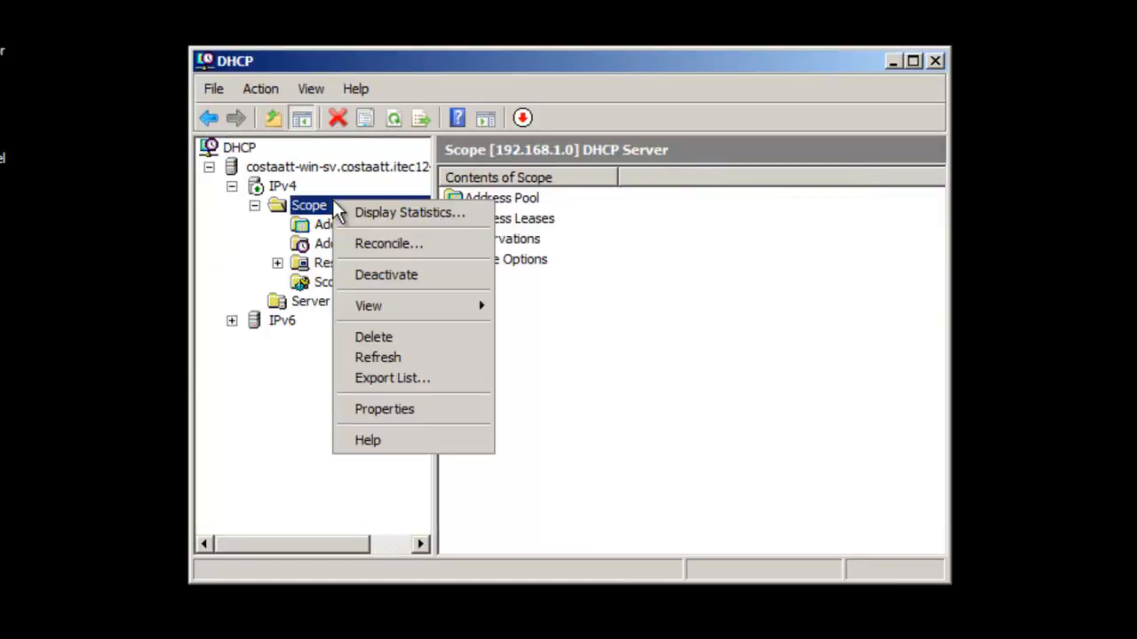
click(399, 408)
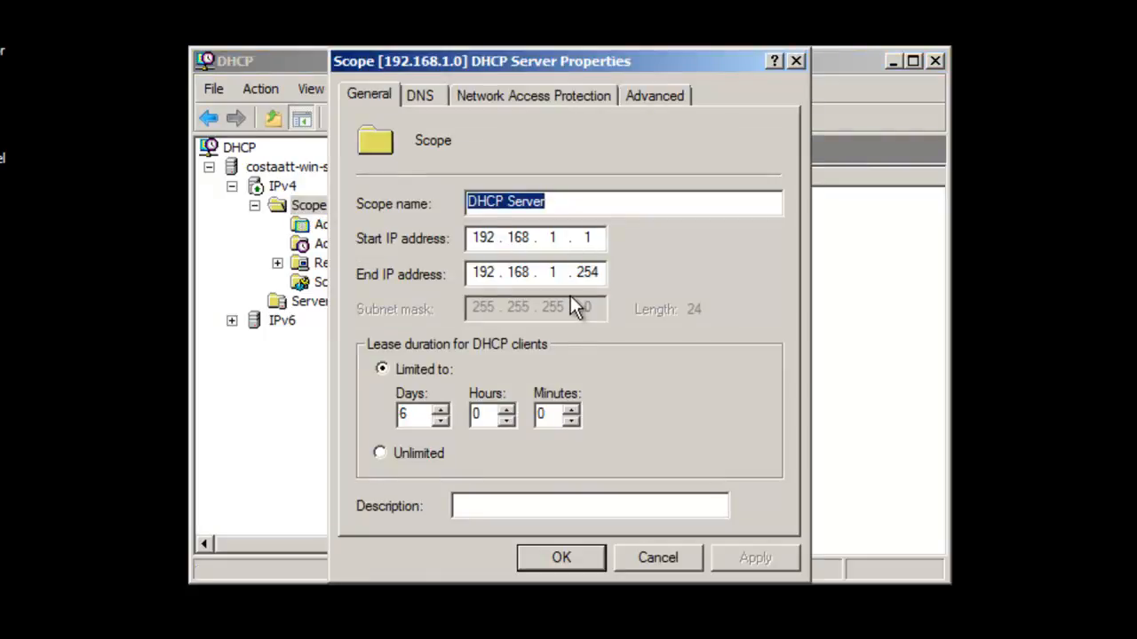
Review the scope's DNS, Network Access Protection and General tabs, then accept with OK.
click(432, 97)
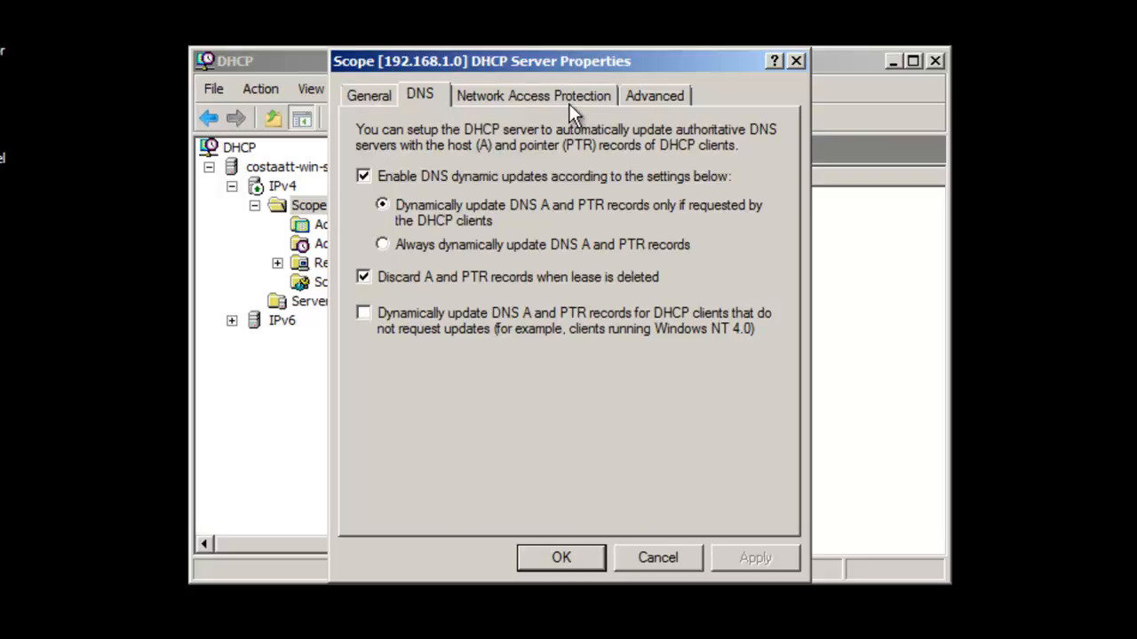
click(595, 96)
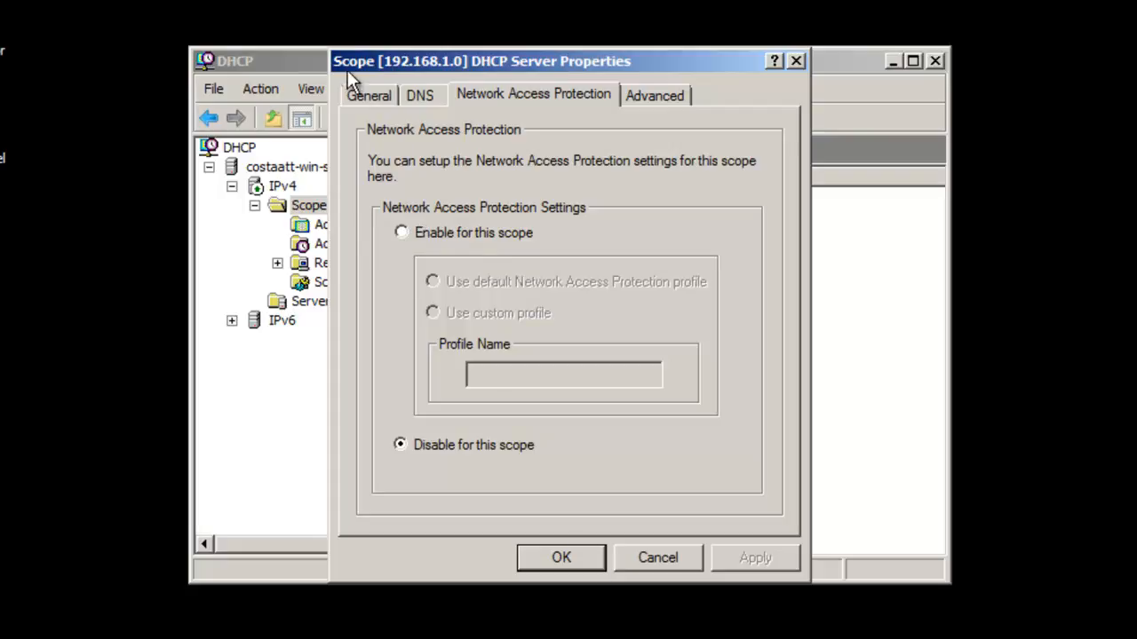
click(358, 94)
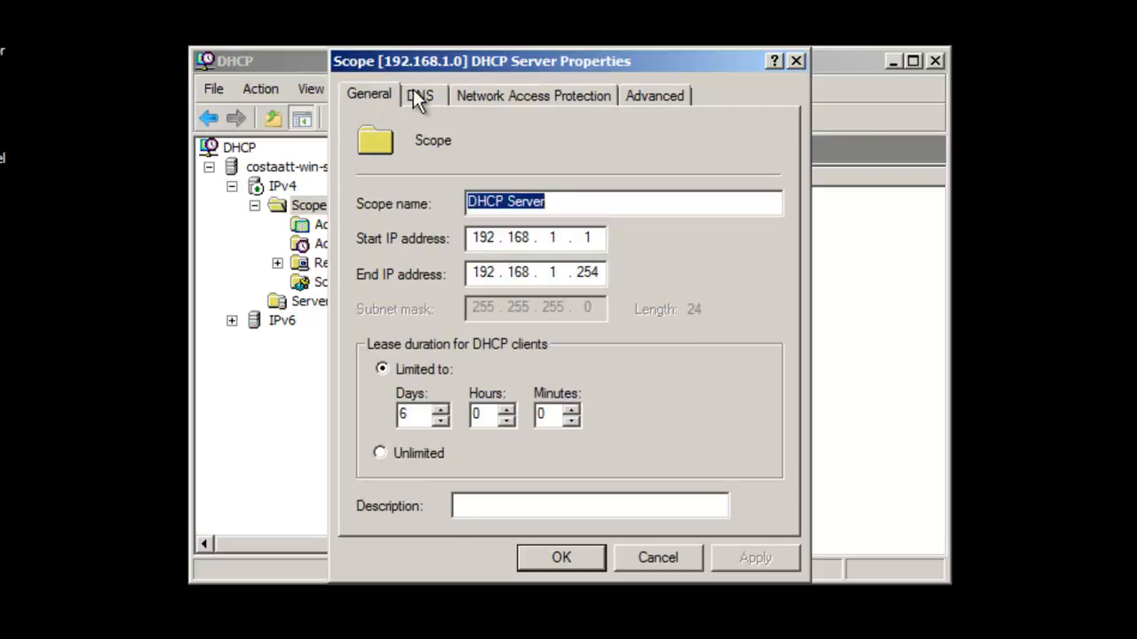
click(550, 557)
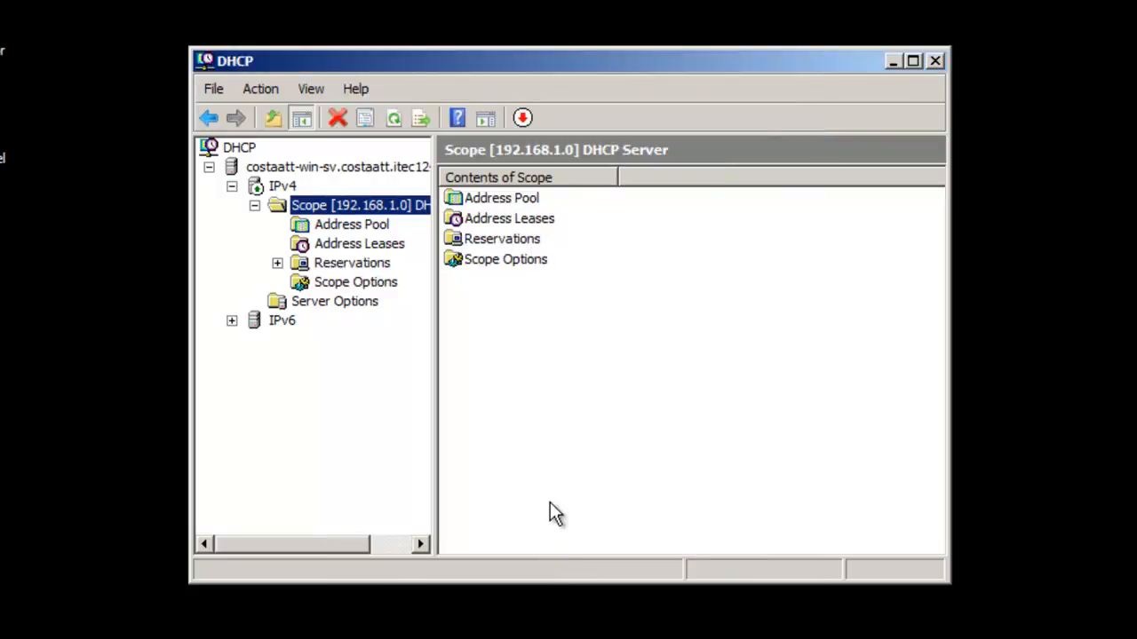
Browse Address Leases, Reservations, Scope Options and Address Pool, ending on leases with the window maximized.
click(375, 245)
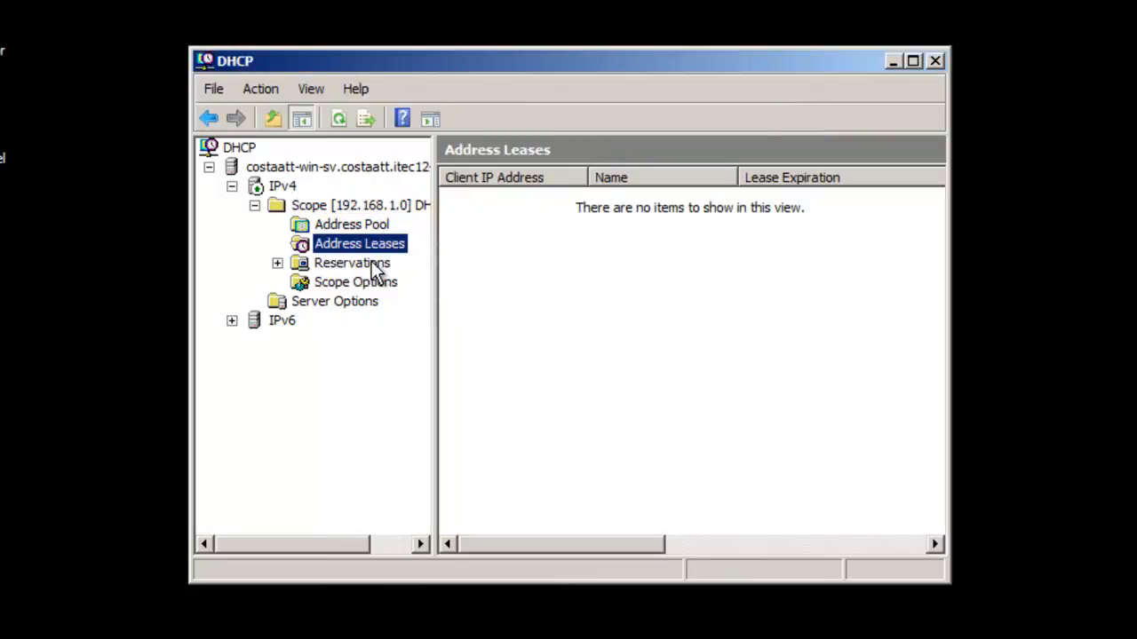
click(376, 267)
click(369, 282)
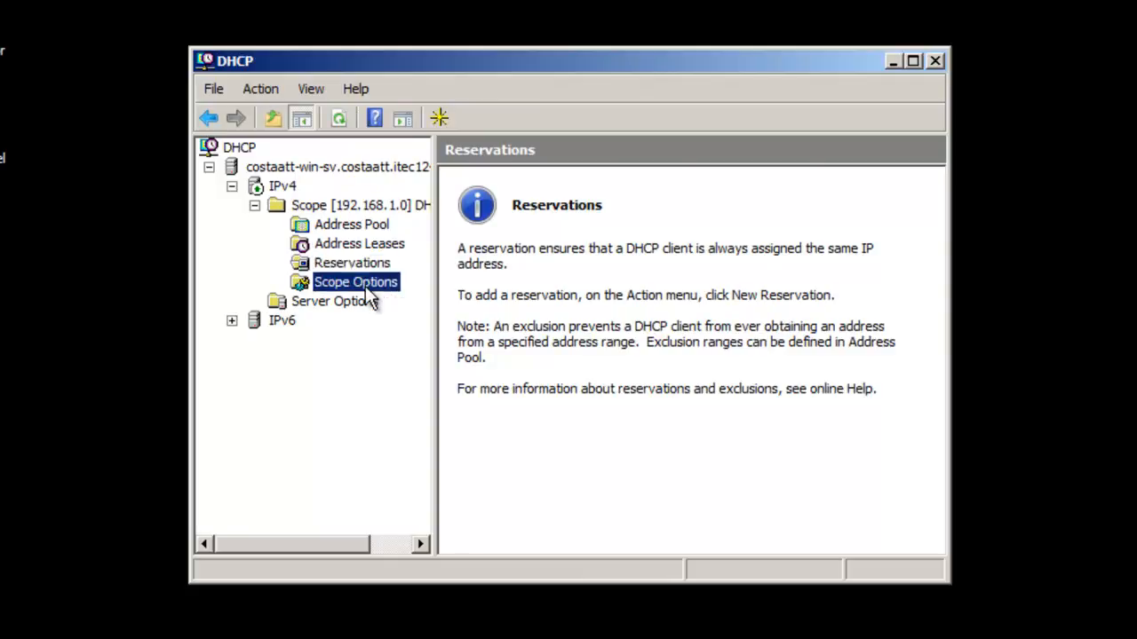
click(364, 248)
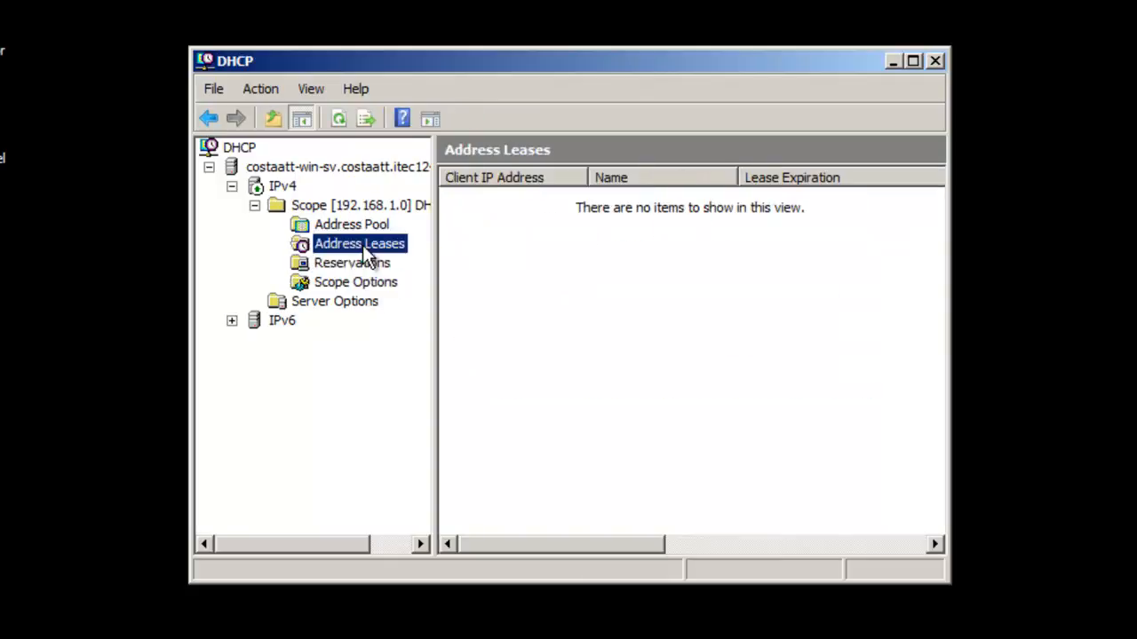
click(361, 231)
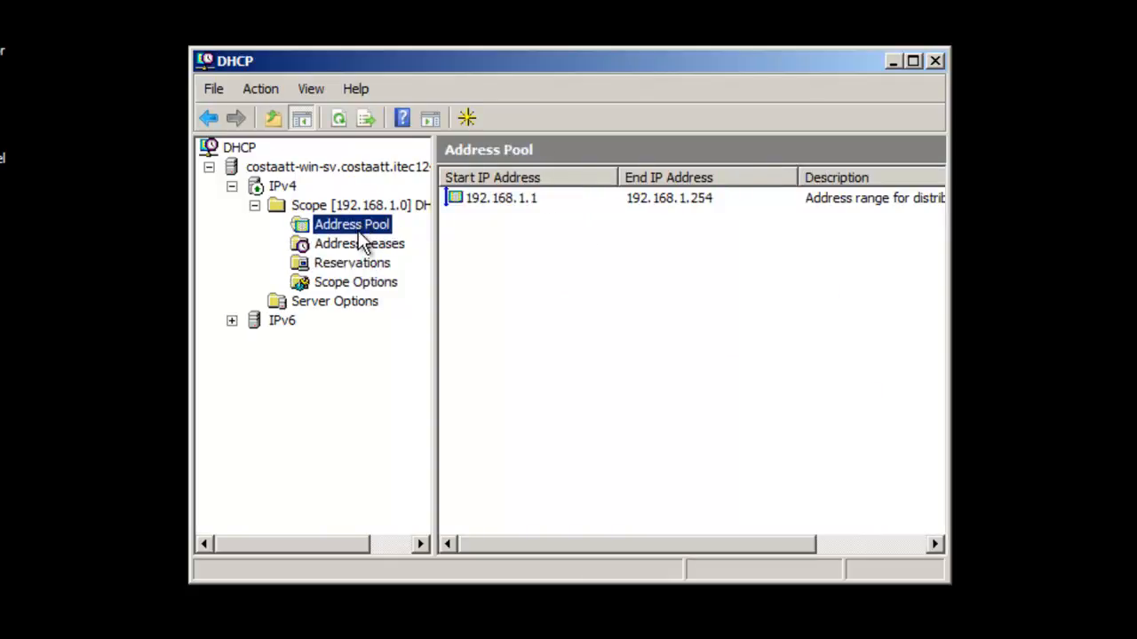
click(361, 247)
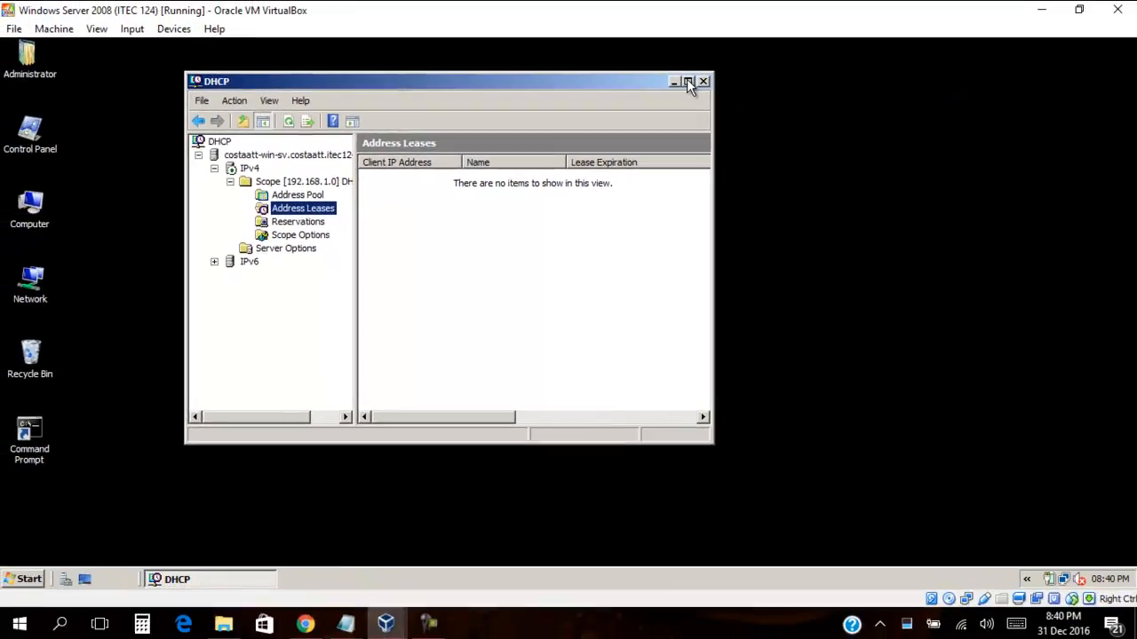
click(828, 68)
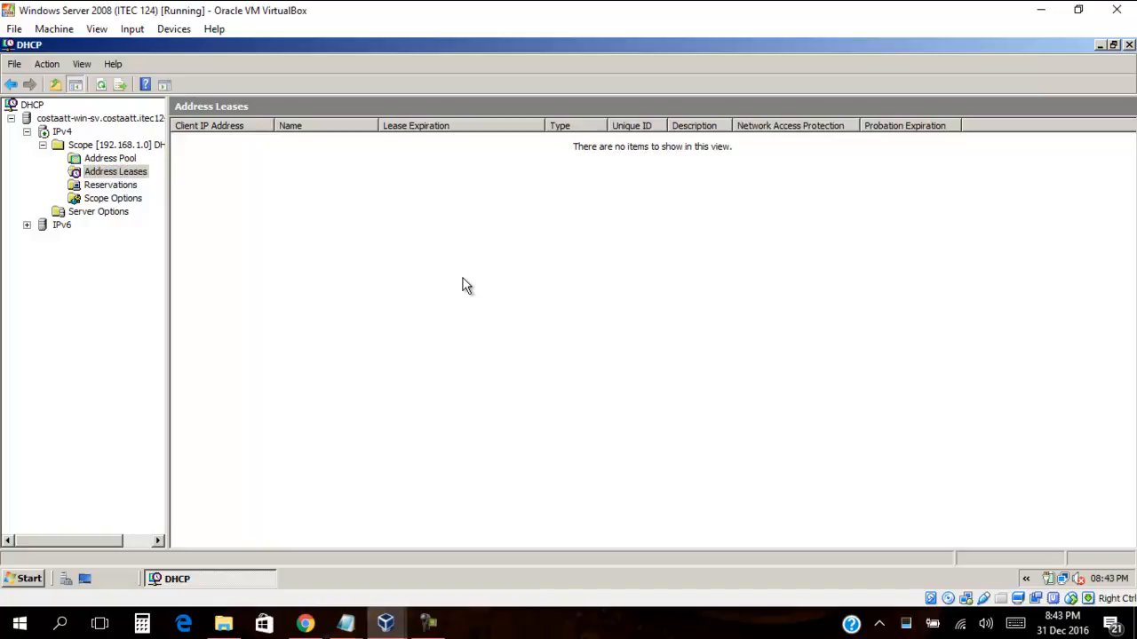
On the Windows 7 client, open Local Area Connection properties via Network and Sharing Center.
mouse_move(383, 625)
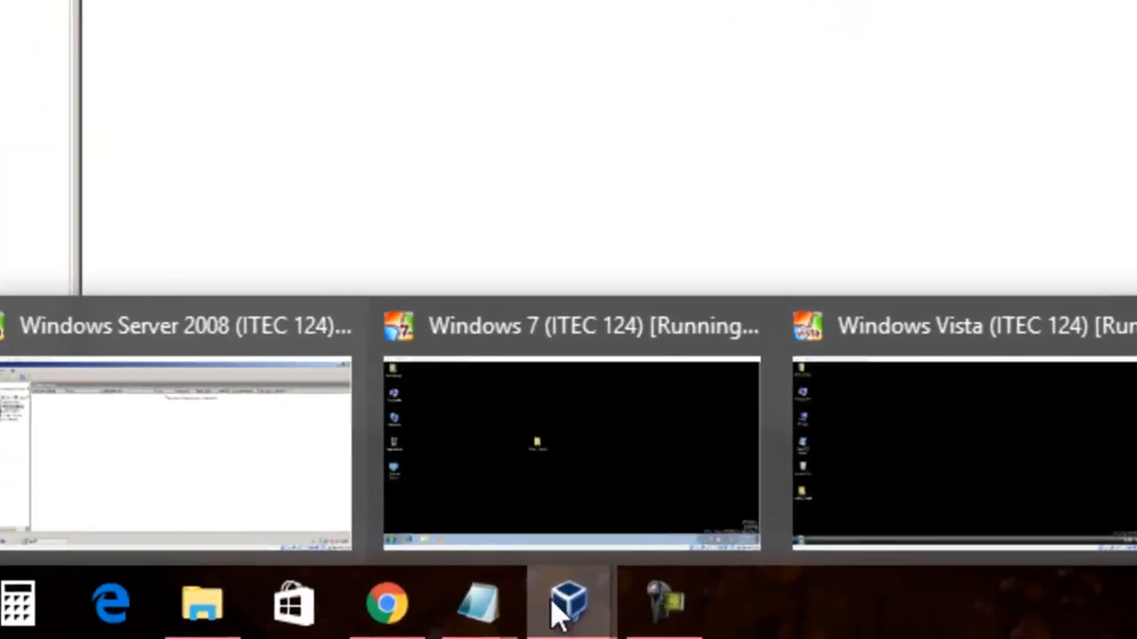
click(520, 541)
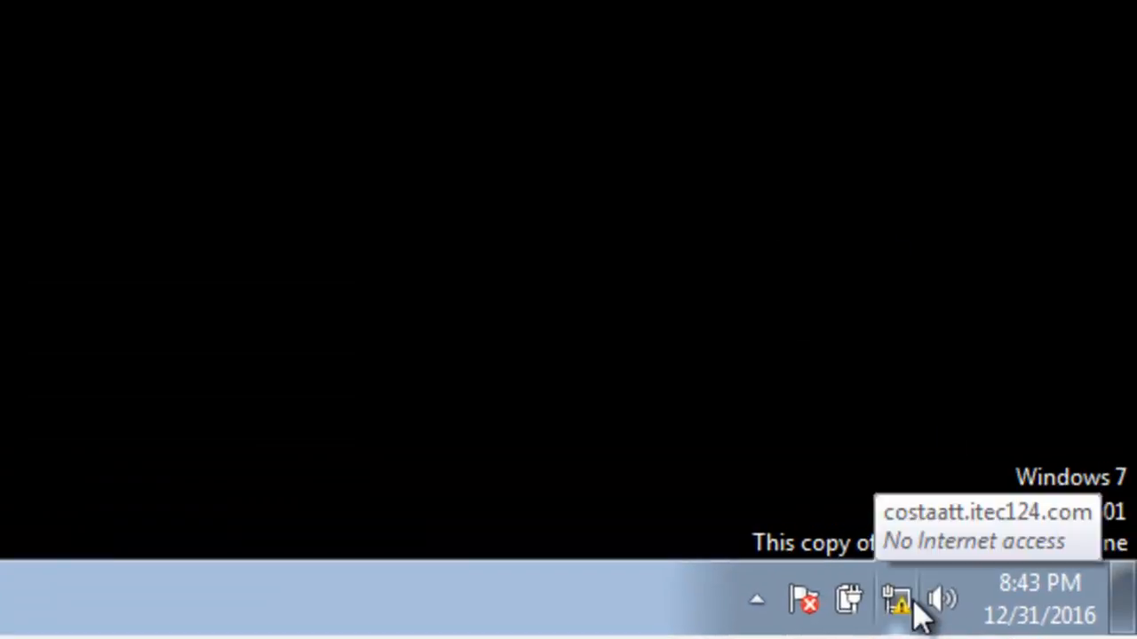
right_click(899, 600)
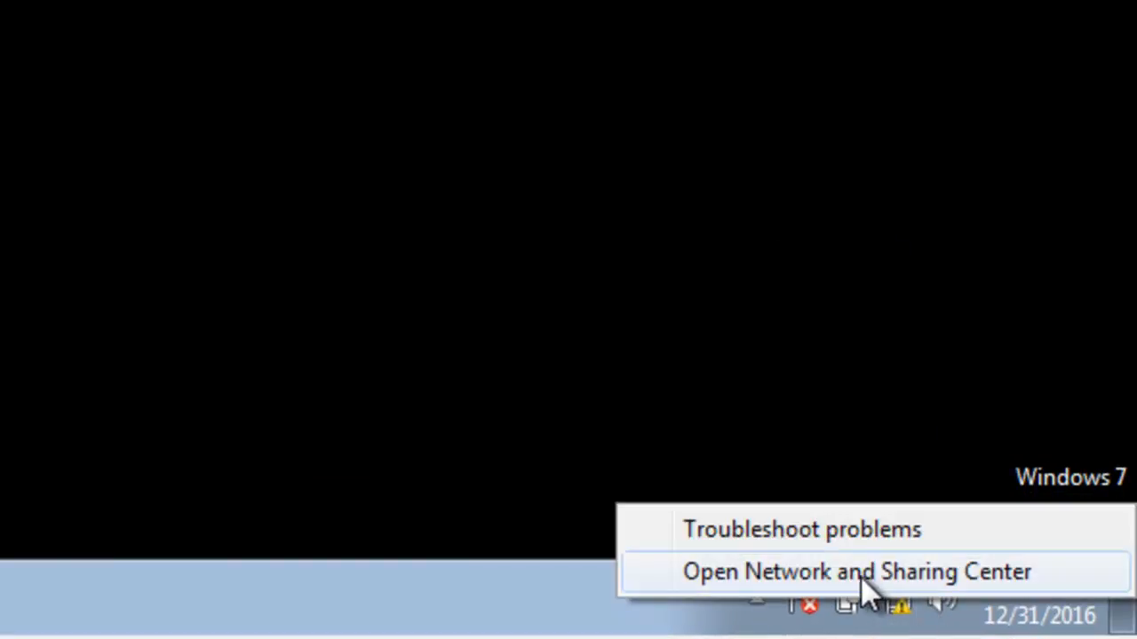
click(860, 577)
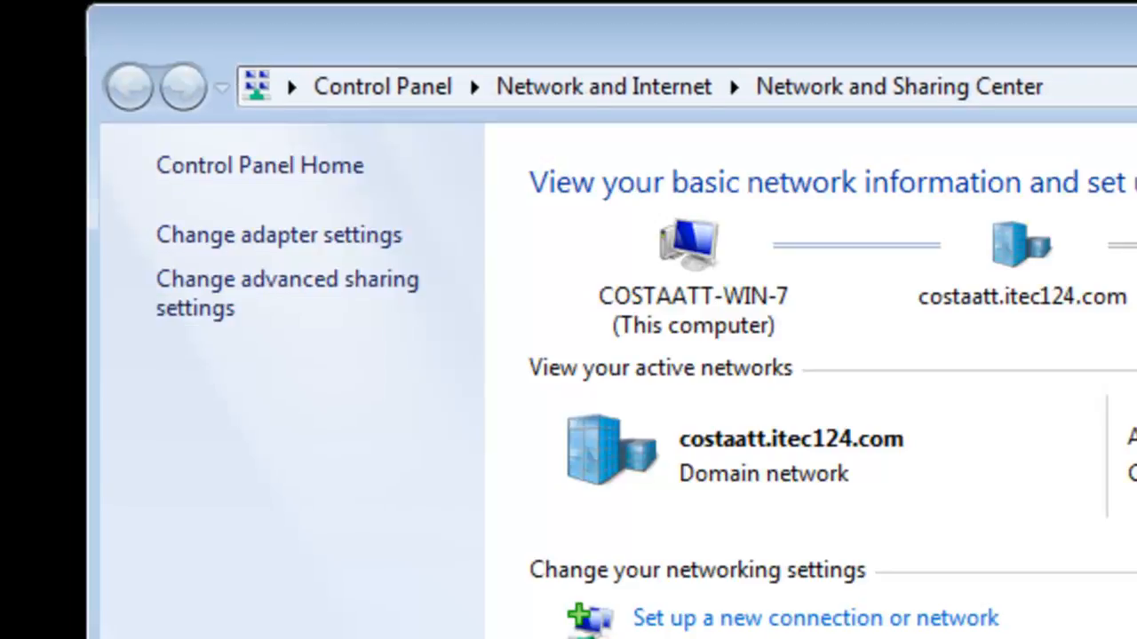
click(315, 258)
right_click(241, 126)
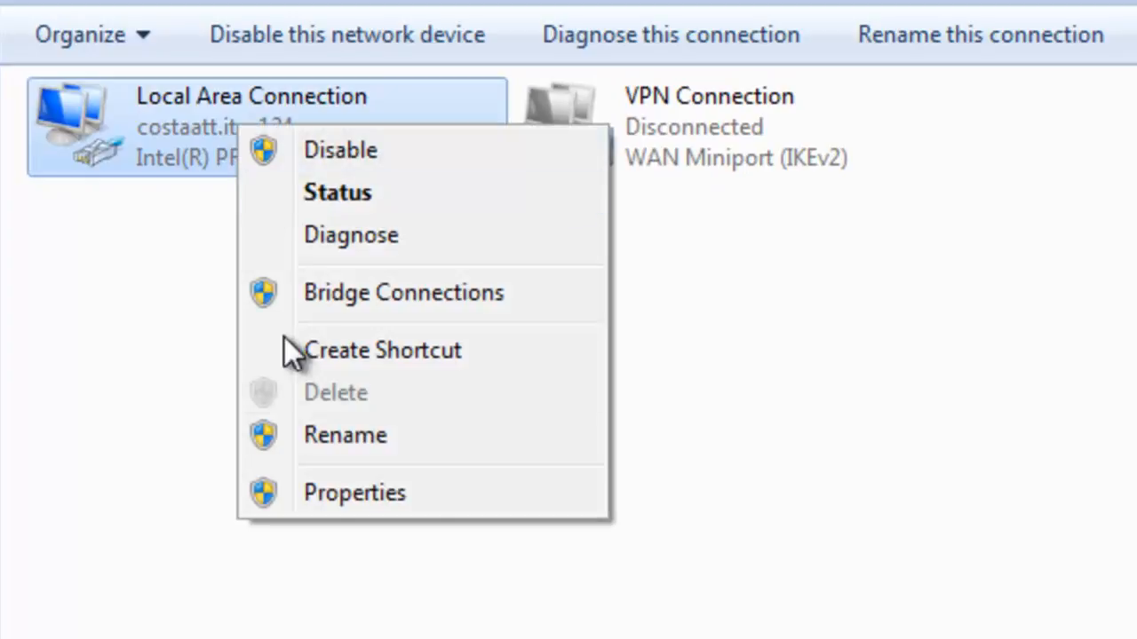
click(299, 491)
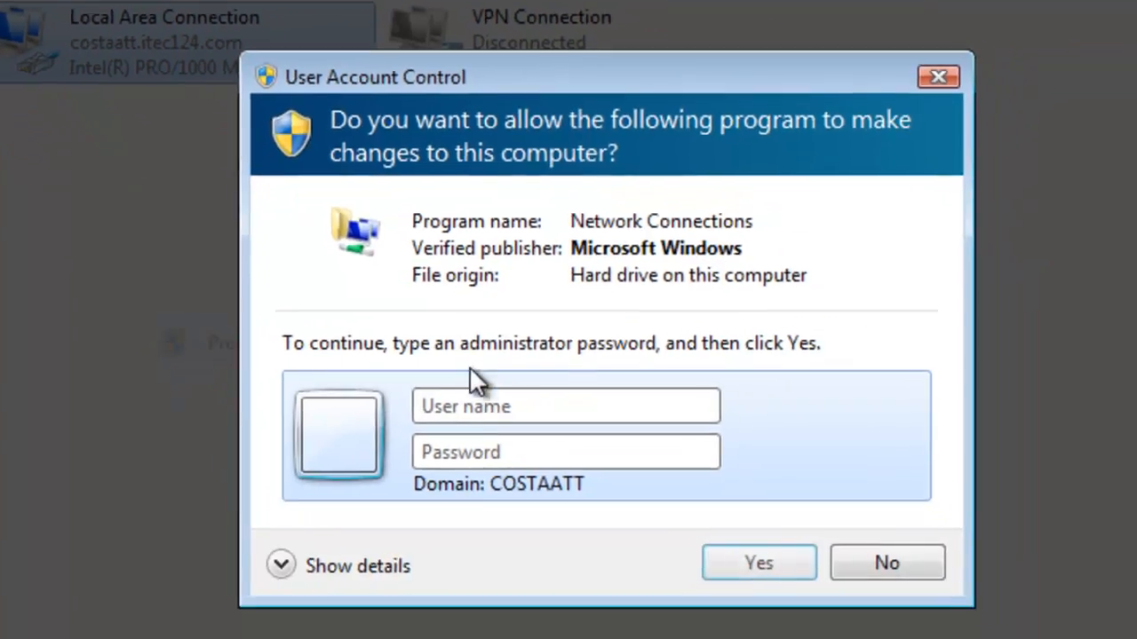
Enter the administrator user name and password to allow the change.
click(488, 417)
text(Administrator)
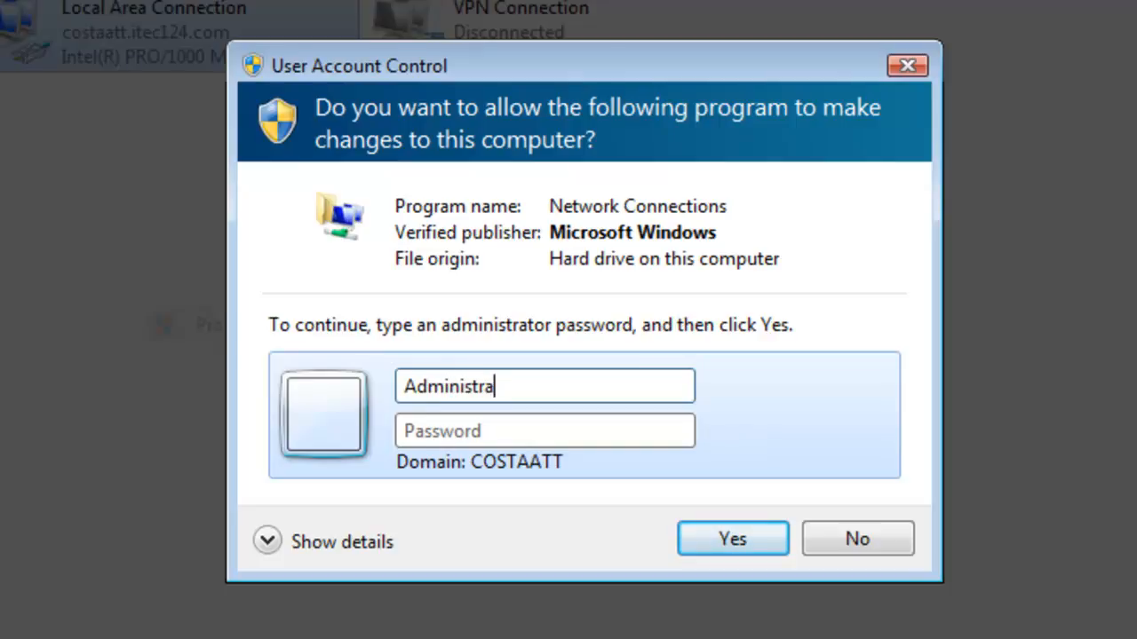
key(Tab)
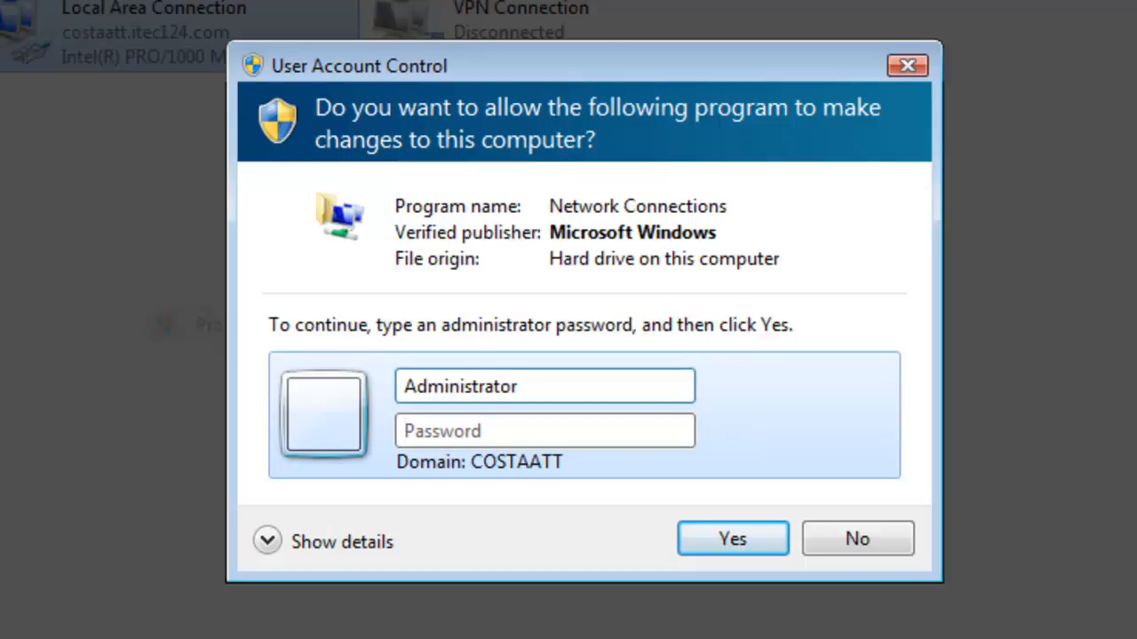
text(•••••••••••••)
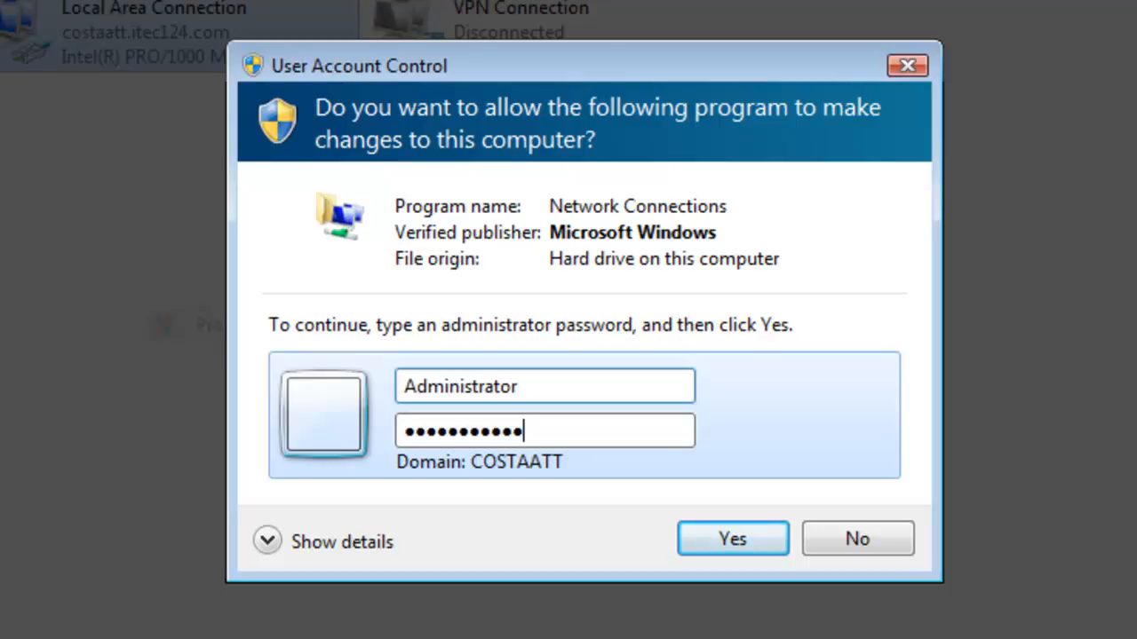
key(Return)
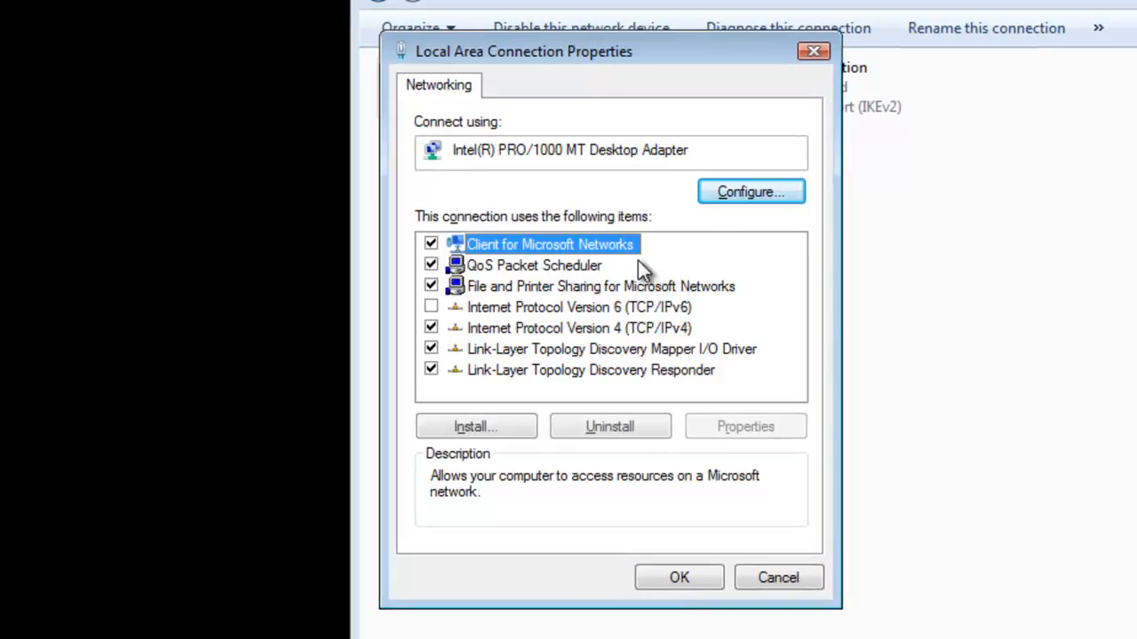
Set IPv4 to obtain the IP address and DNS server automatically, then close the network windows.
click(603, 328)
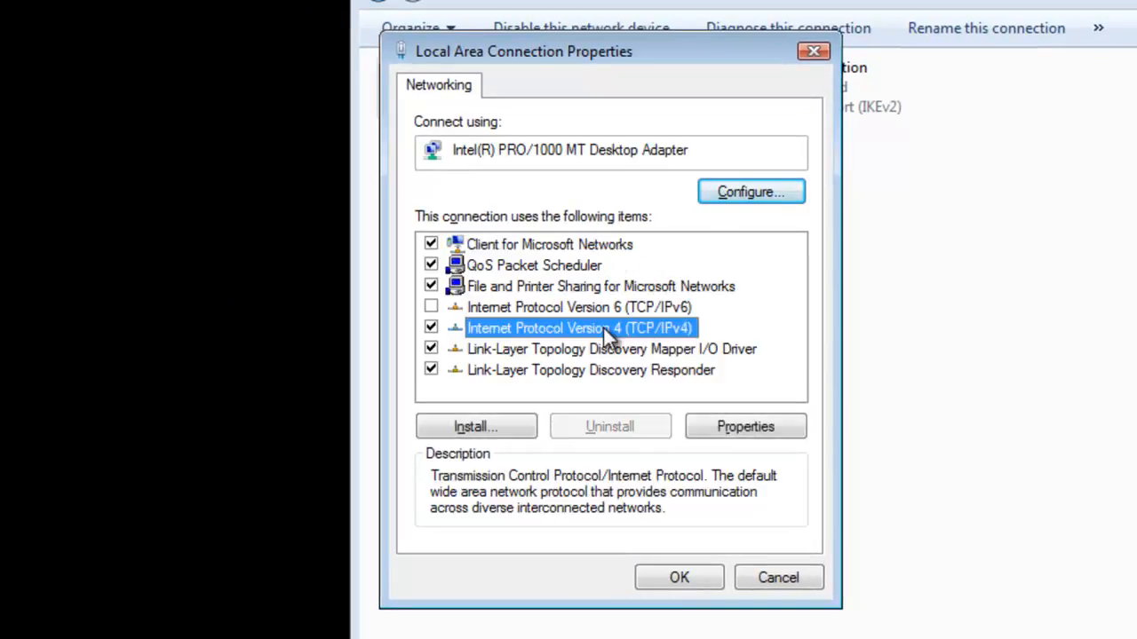
click(731, 428)
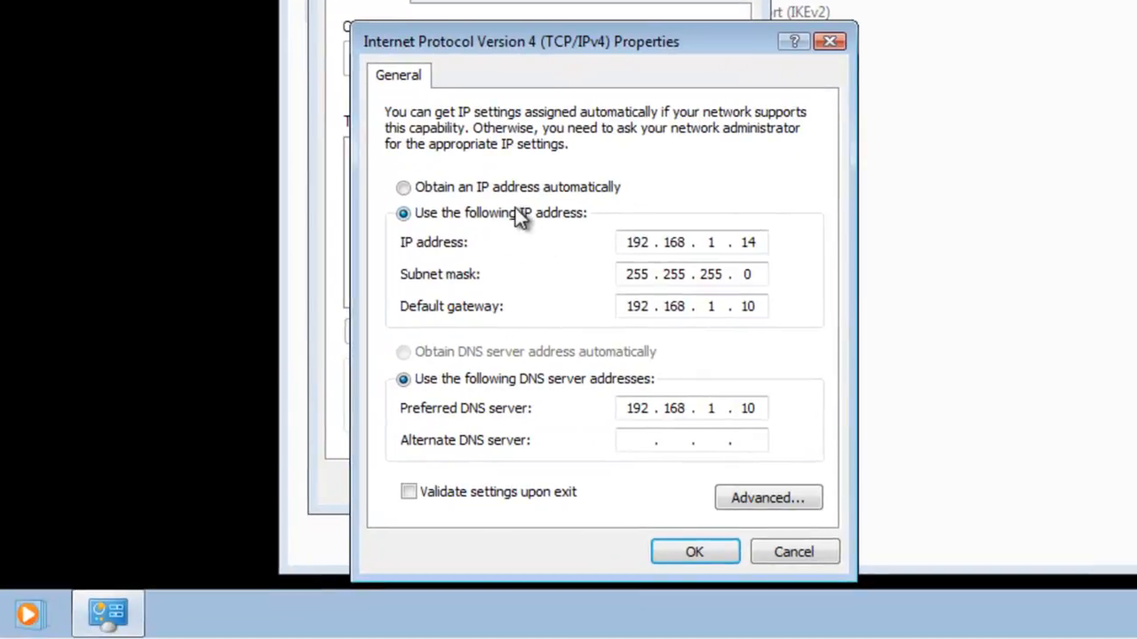
click(489, 189)
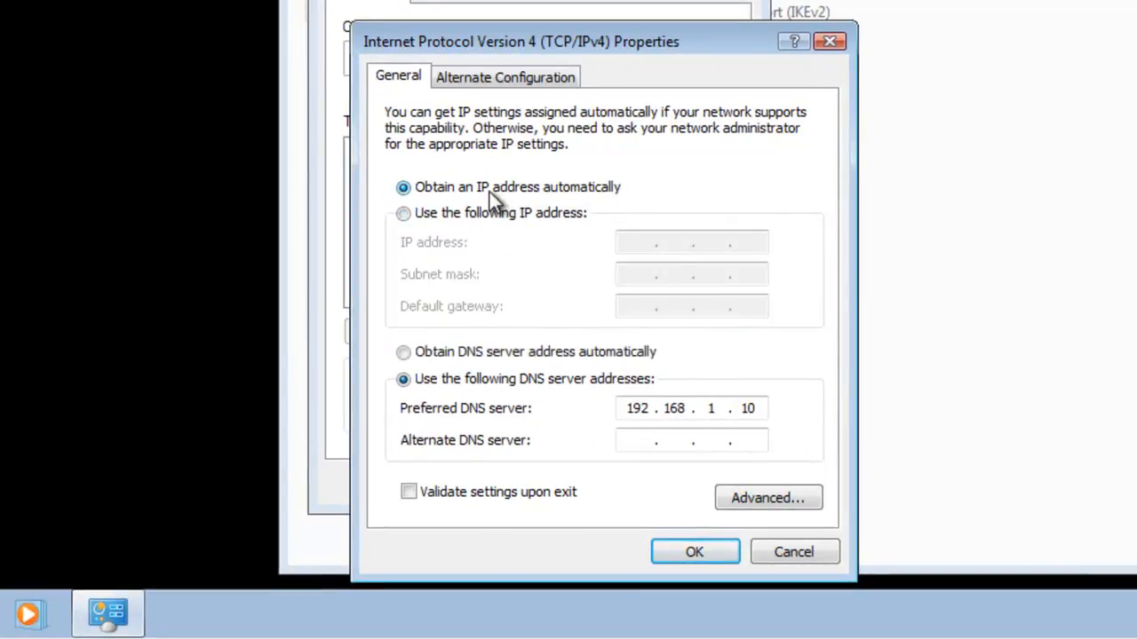
click(509, 357)
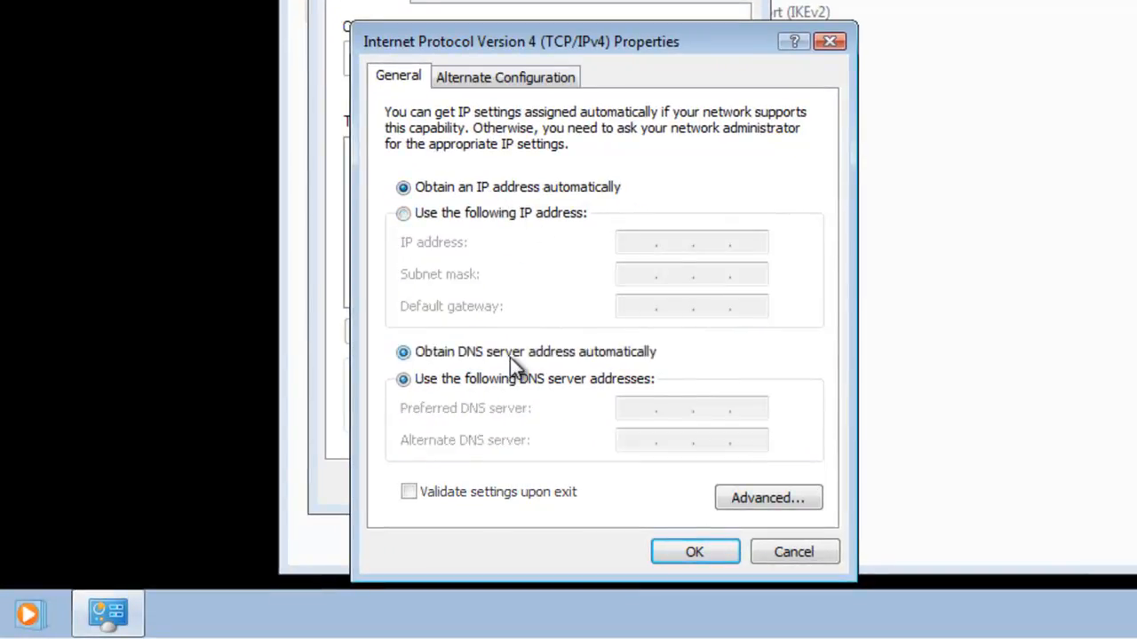
click(690, 552)
click(611, 494)
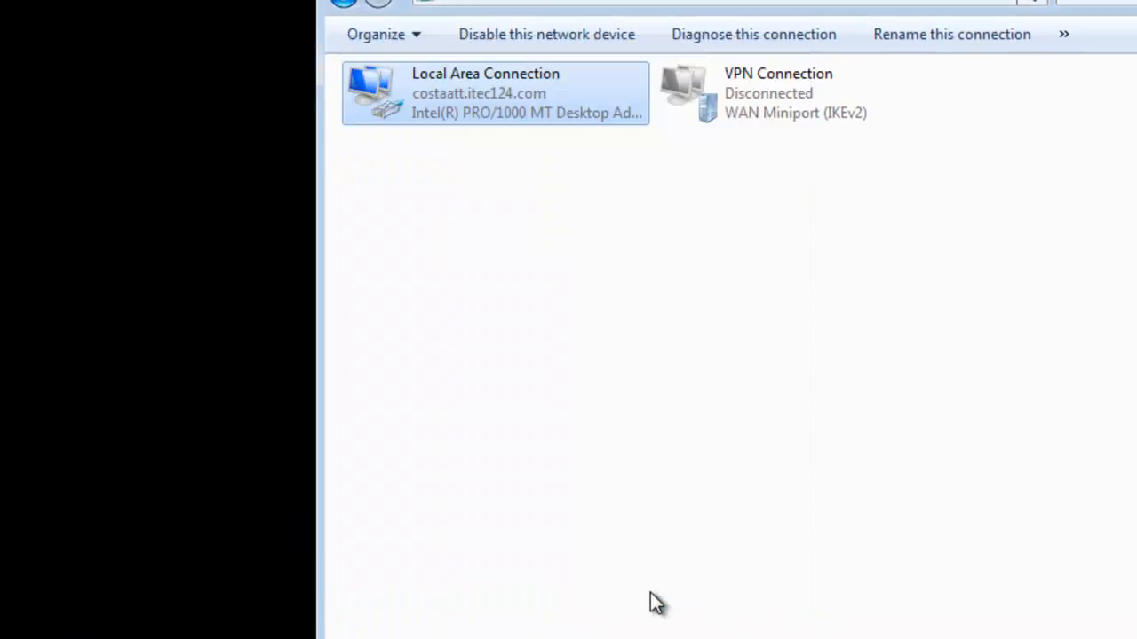
click(1048, 11)
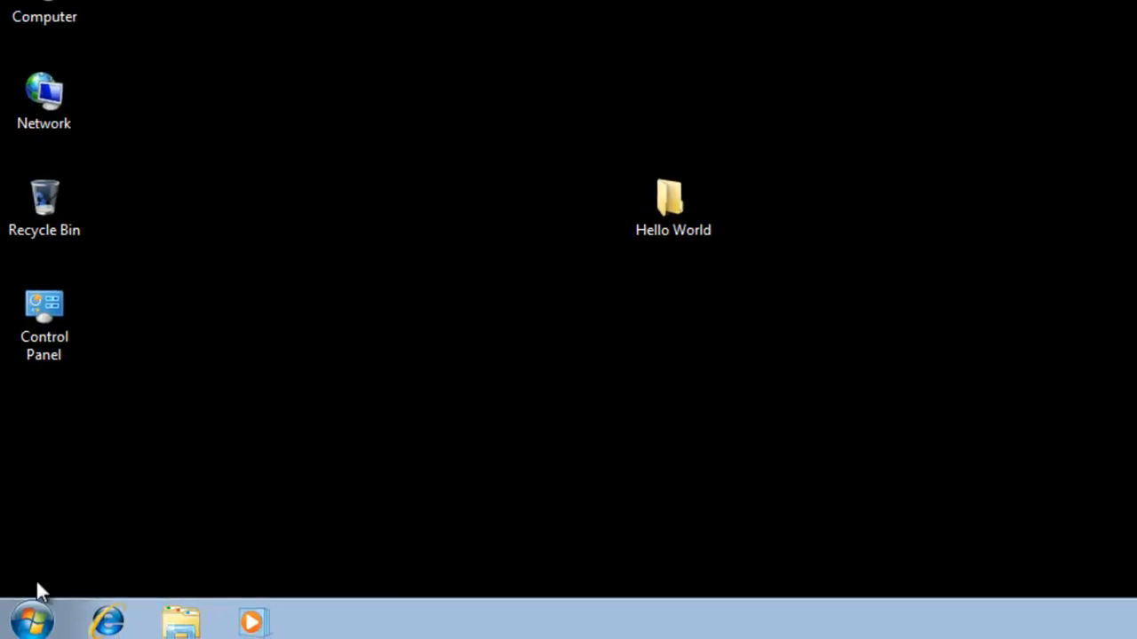
Run ipconfig /all in a Windows 7 Command Prompt to show the 192.168.1.12 lease from 192.168.1.10.
click(33, 620)
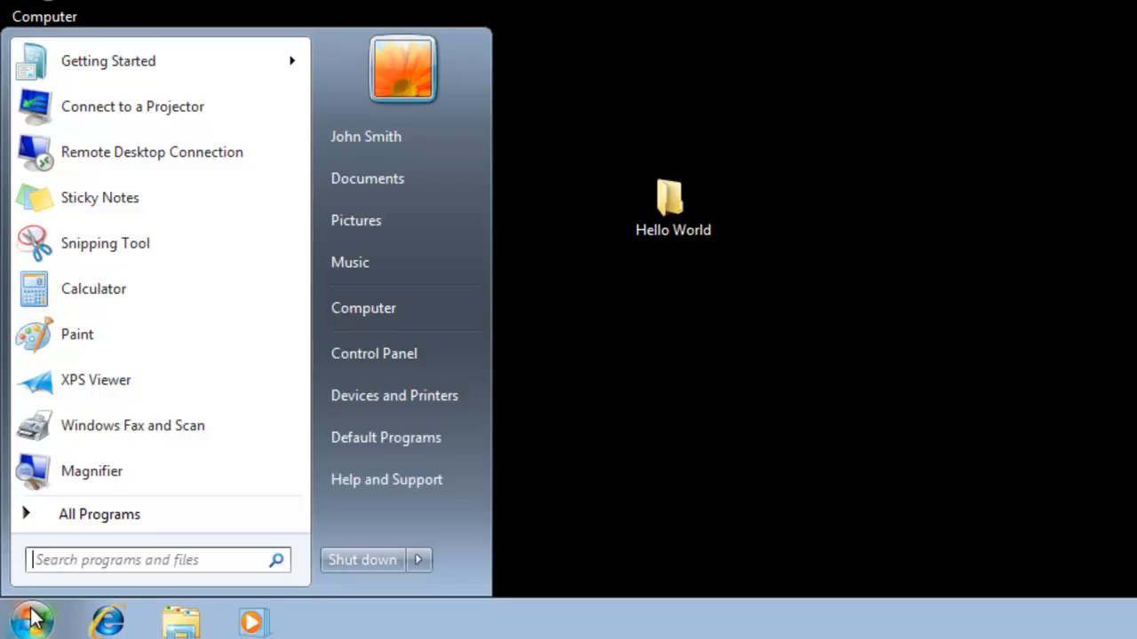
click(81, 561)
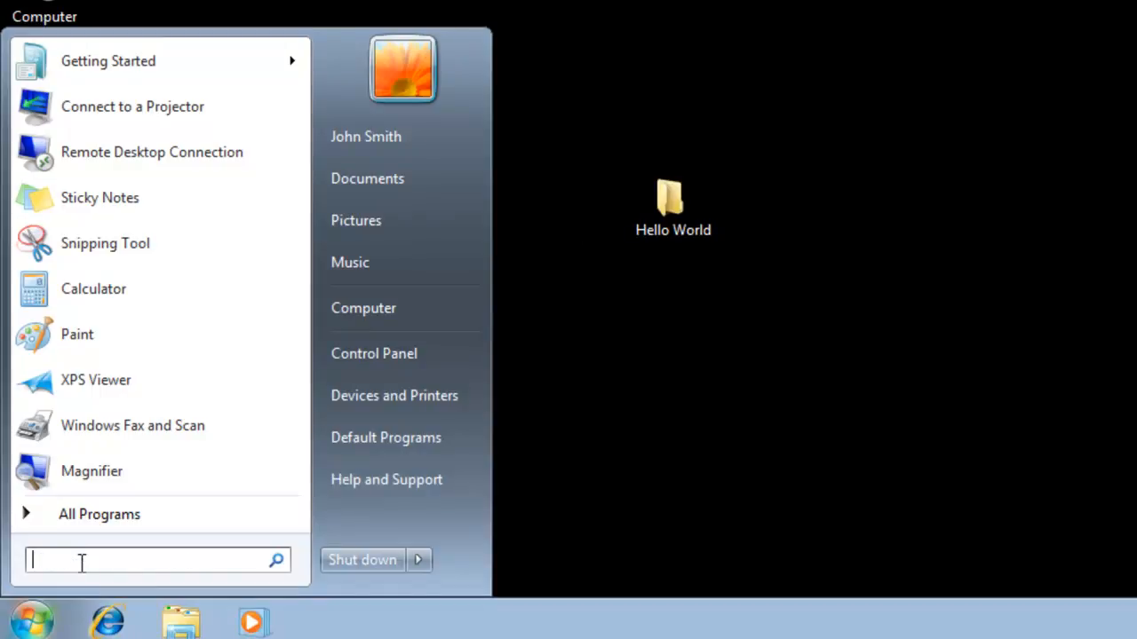
text(cmd)
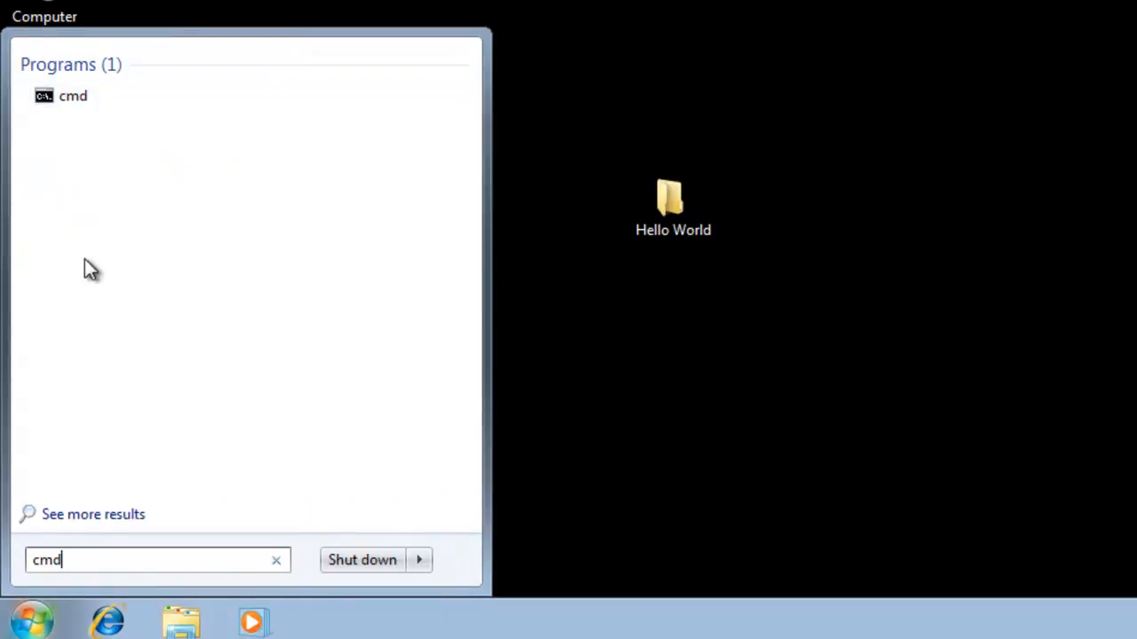
click(68, 107)
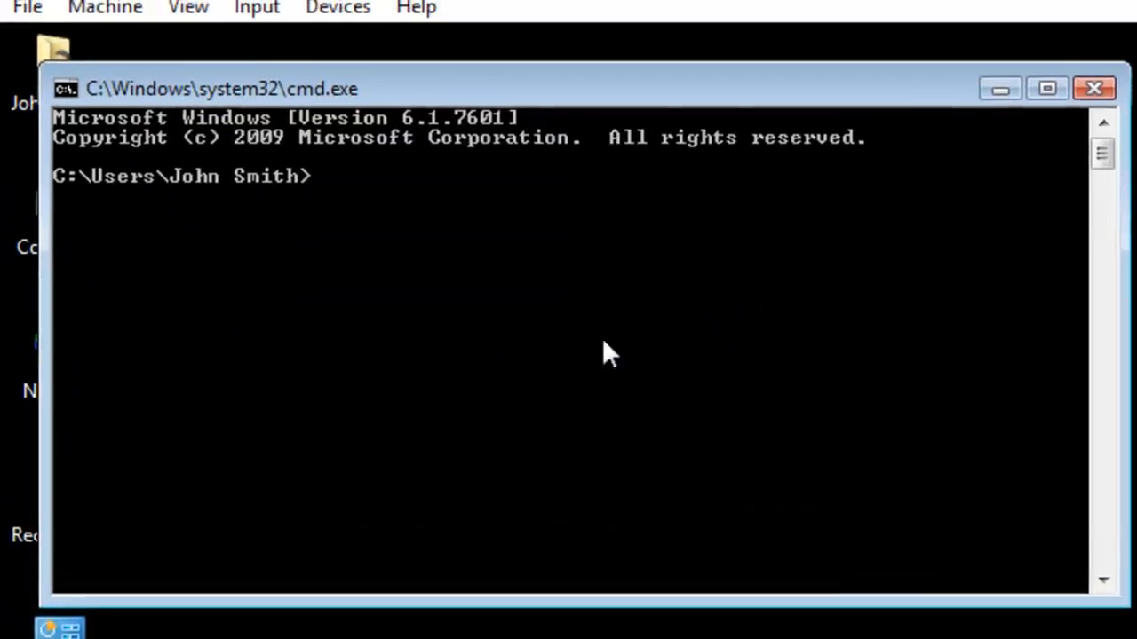
text(i)
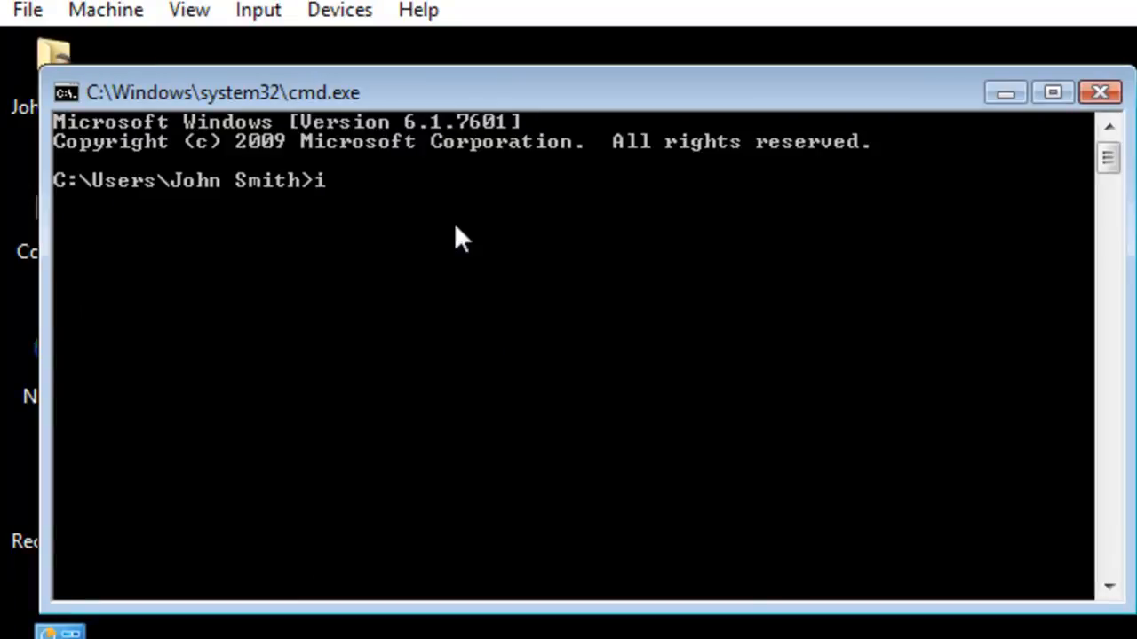
text(pconfig /)
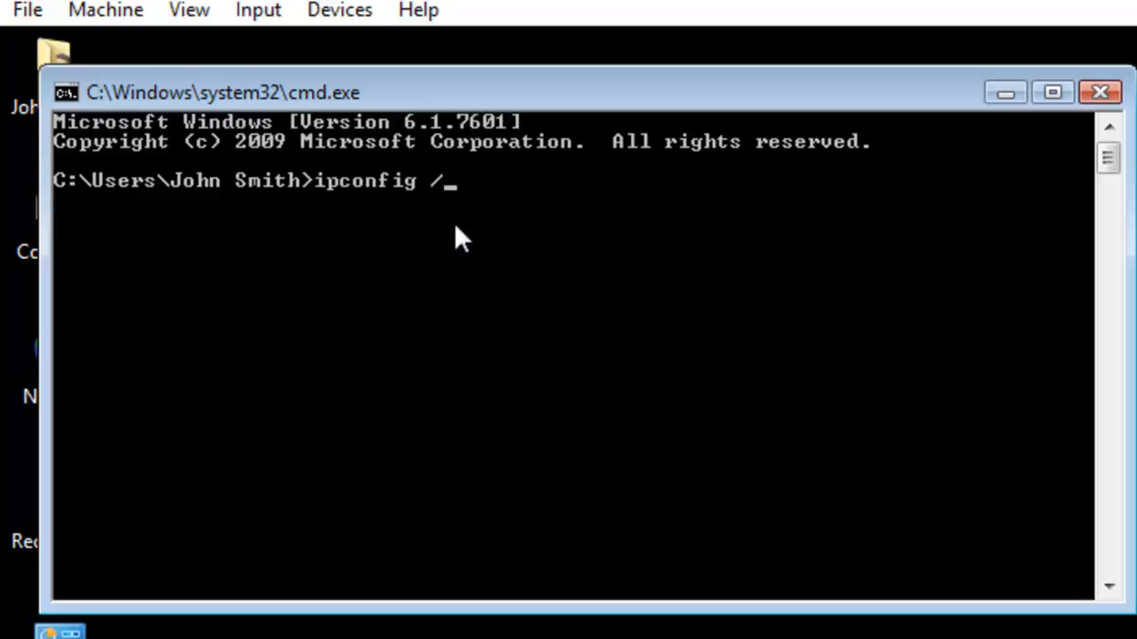
text(all)
key(Return)
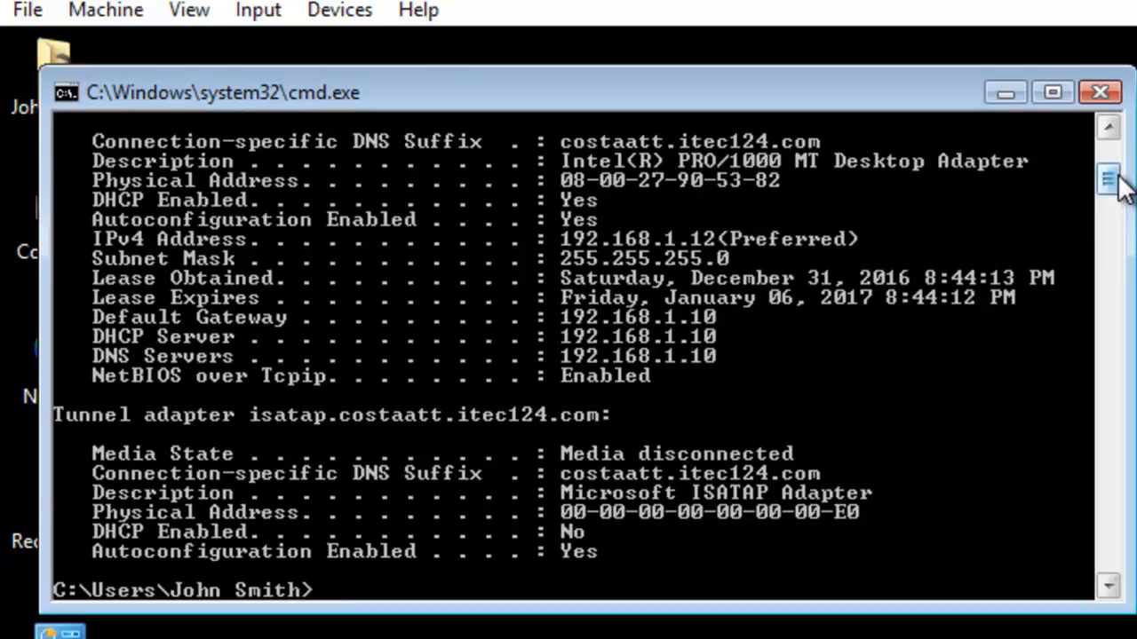
scroll(1121, 182, up, 2)
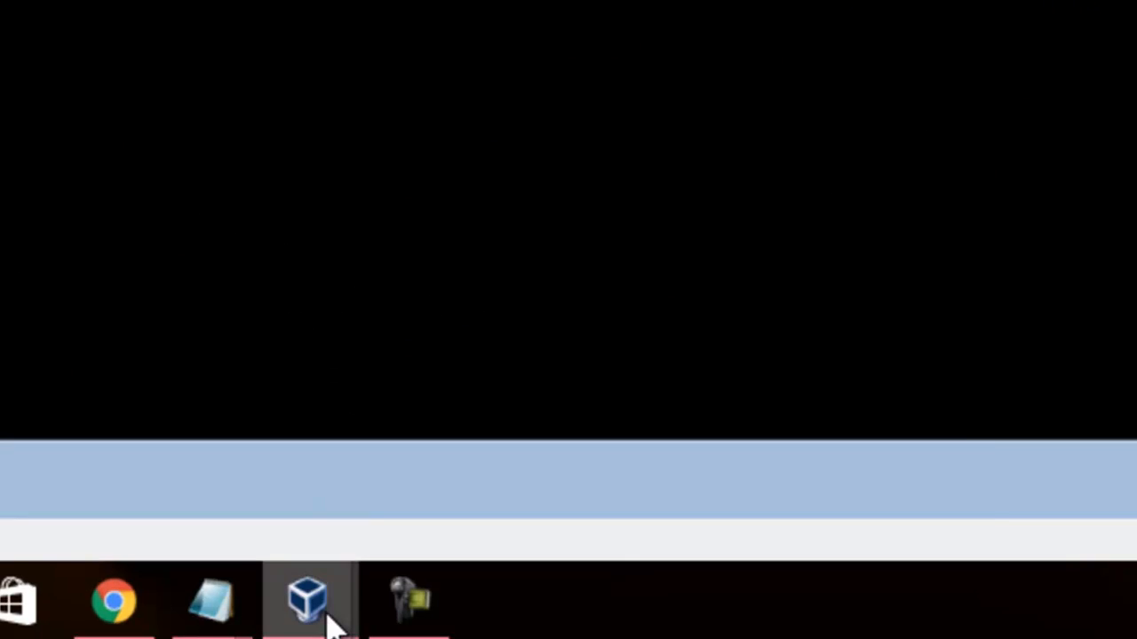
On the Vista VM, open Network Connections via the Network and Sharing Center.
mouse_move(325, 622)
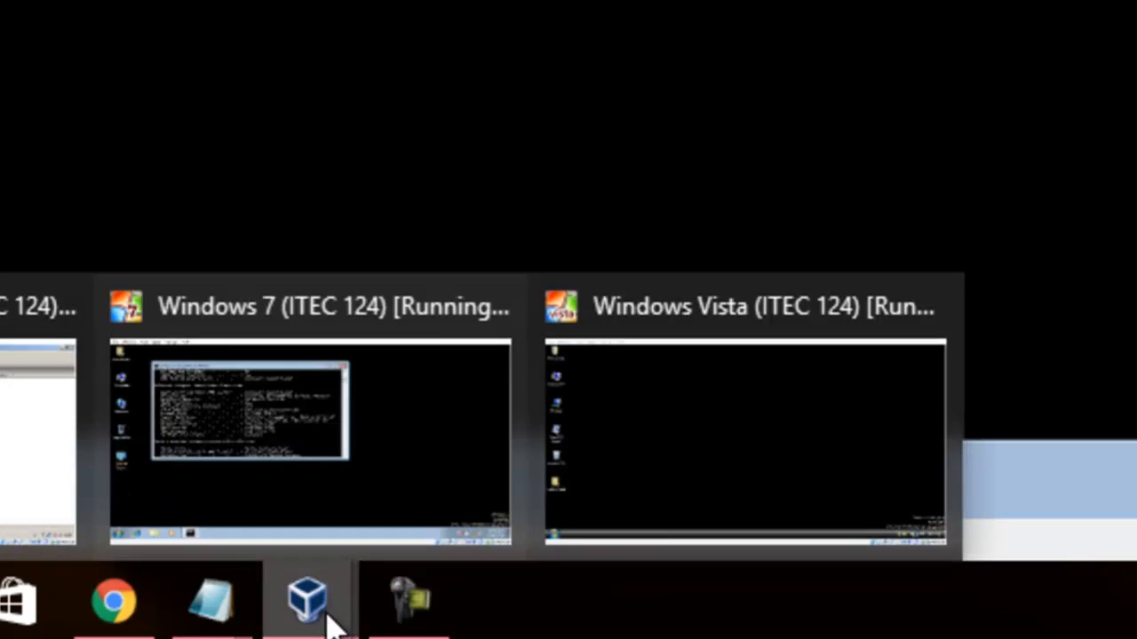
click(719, 489)
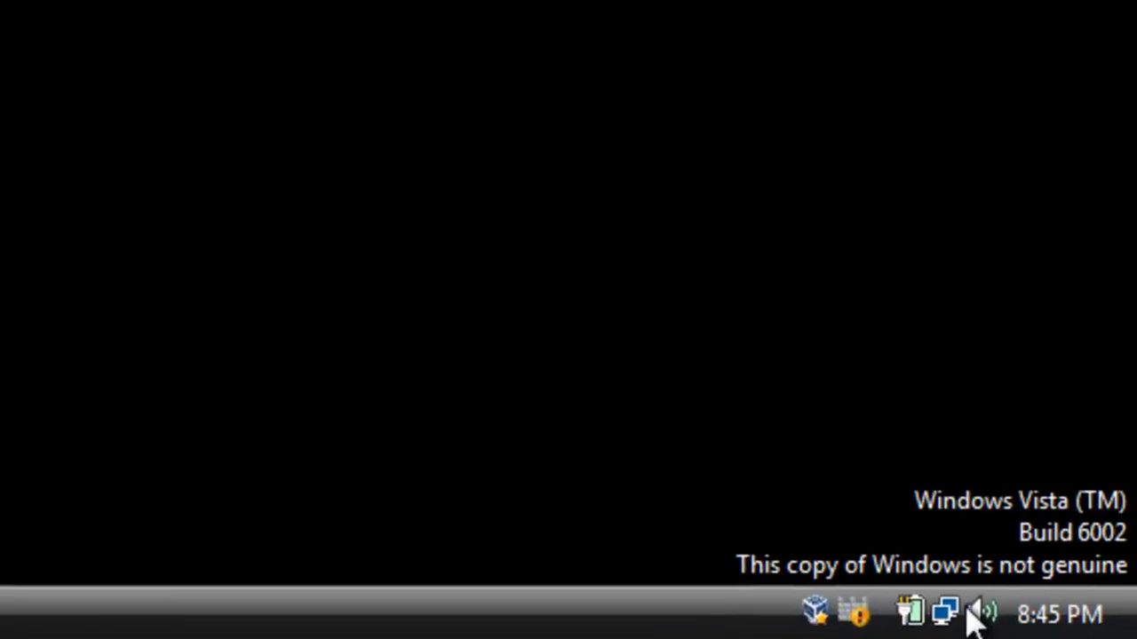
mouse_move(948, 617)
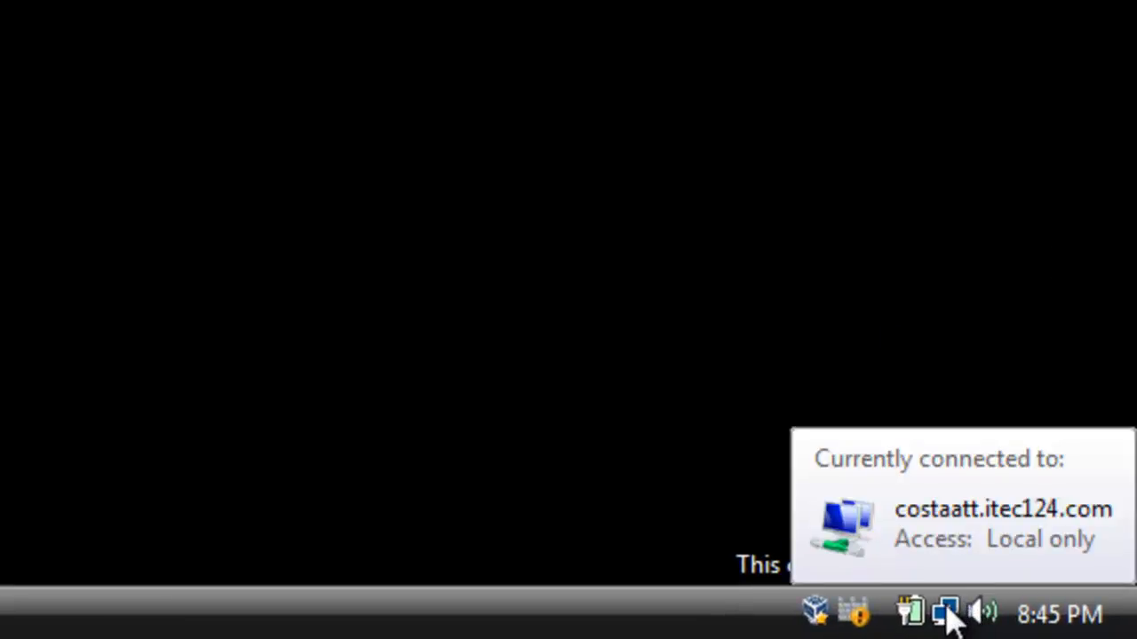
right_click(947, 617)
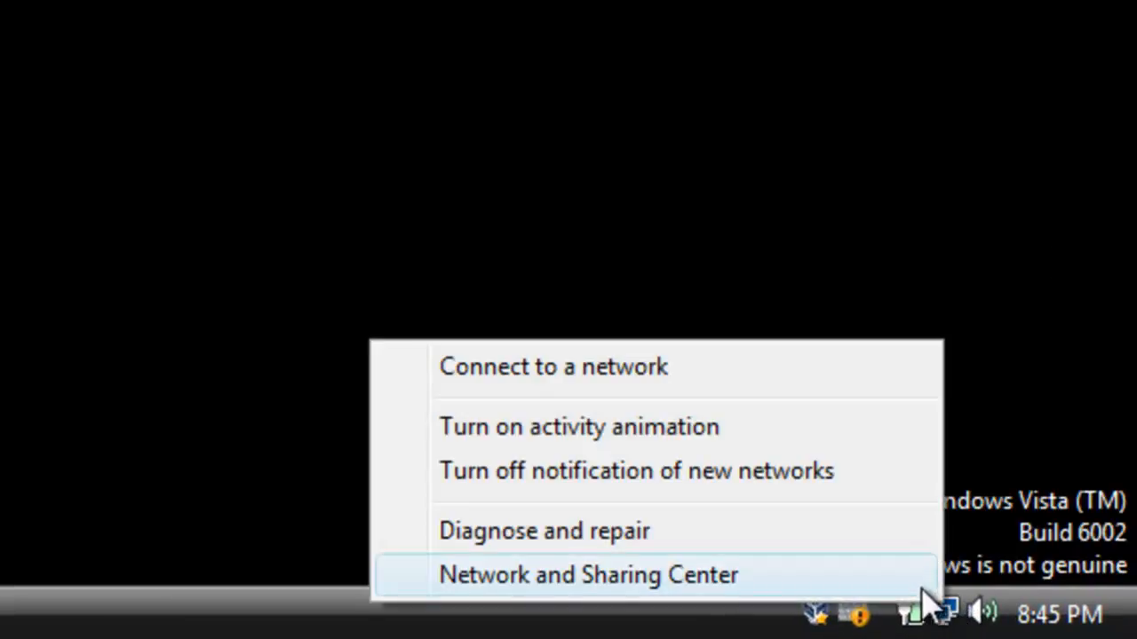
click(916, 585)
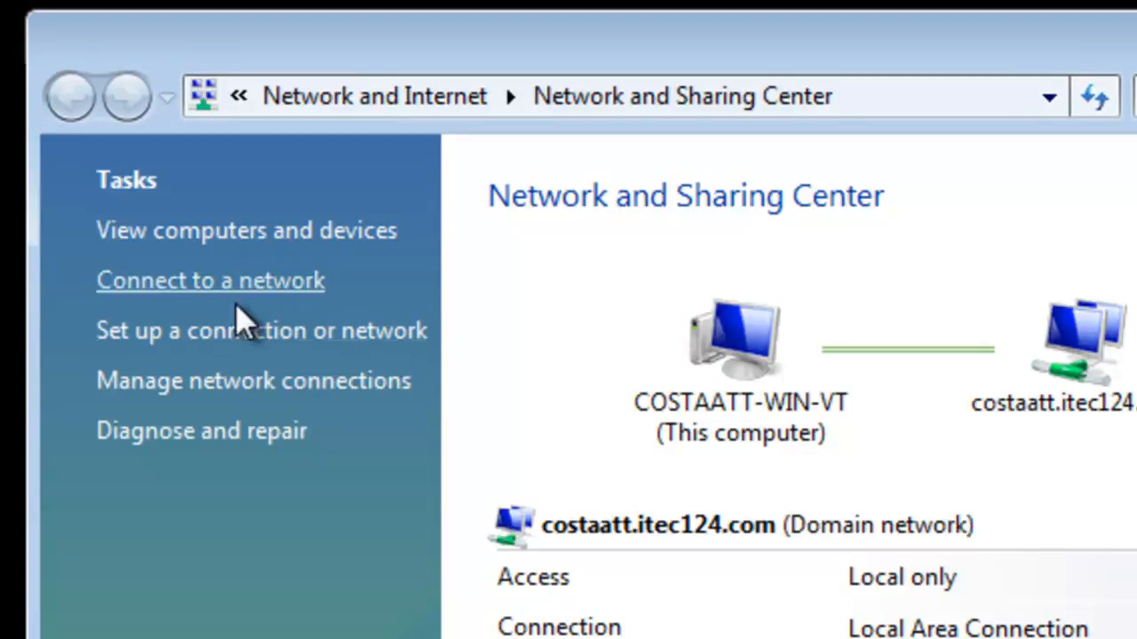
click(238, 383)
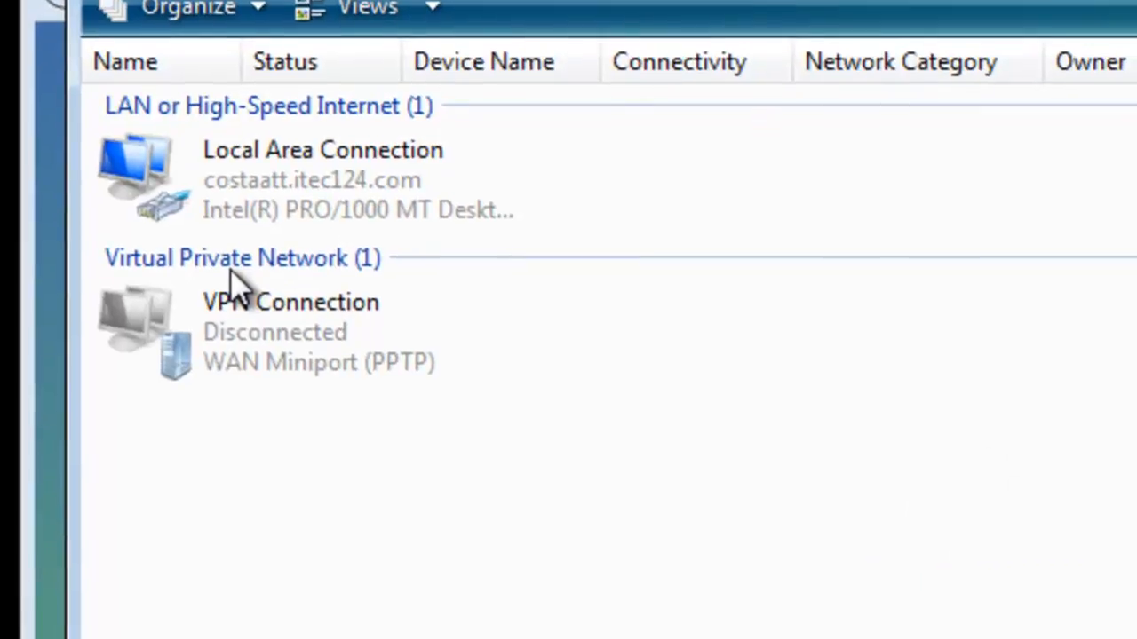
Open Local Area Connection properties, entering the Administrator account name and password when prompted.
right_click(310, 172)
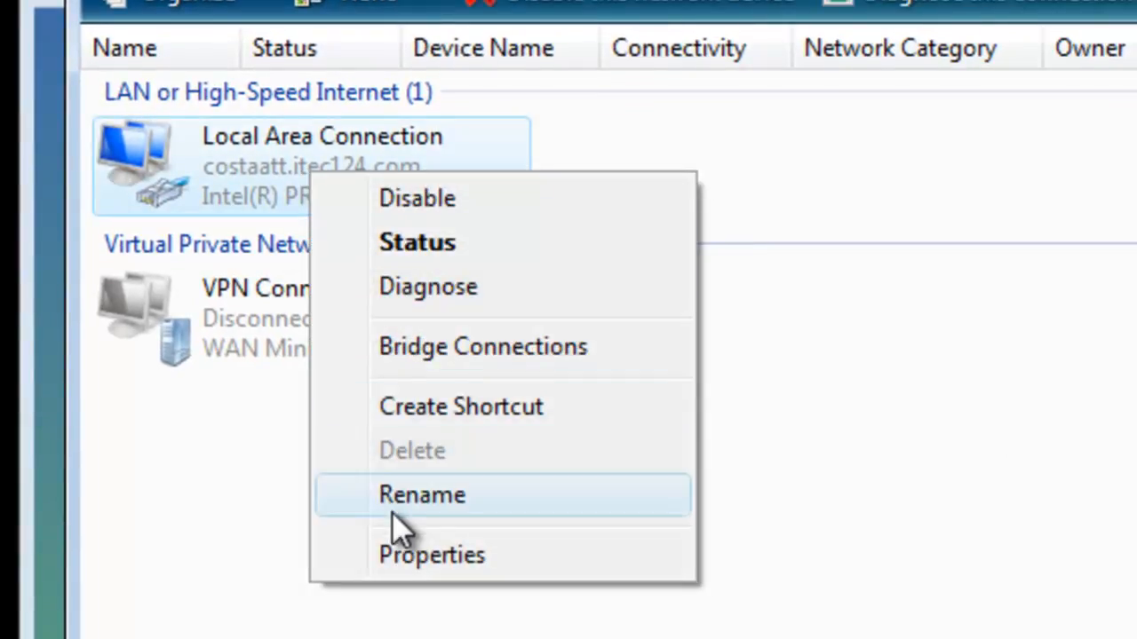
click(418, 556)
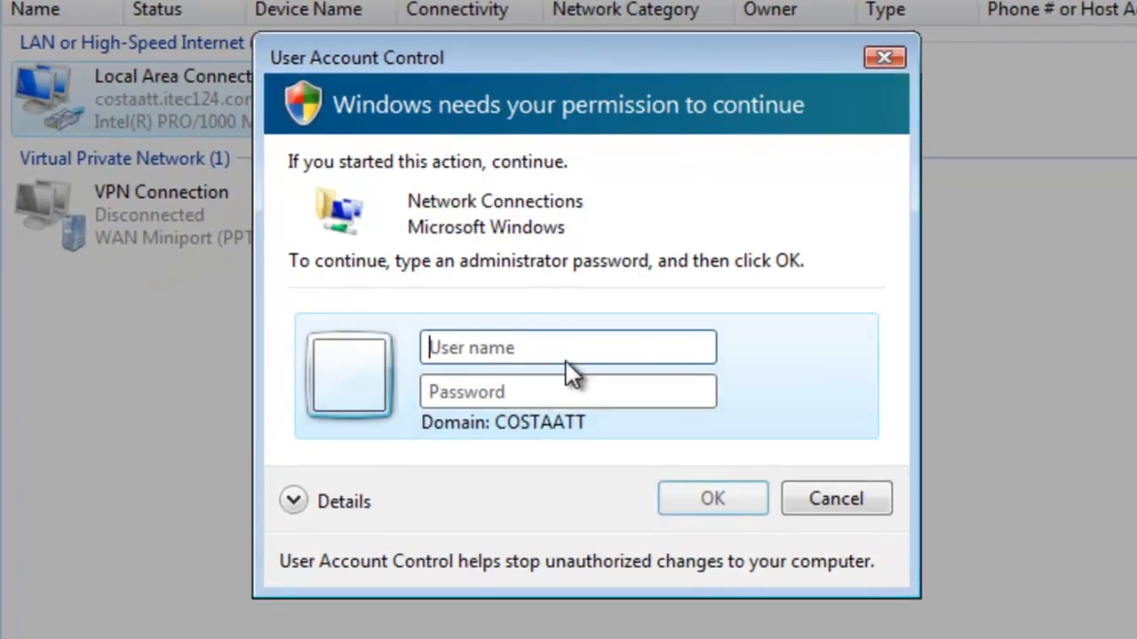
click(546, 341)
text(Ad)
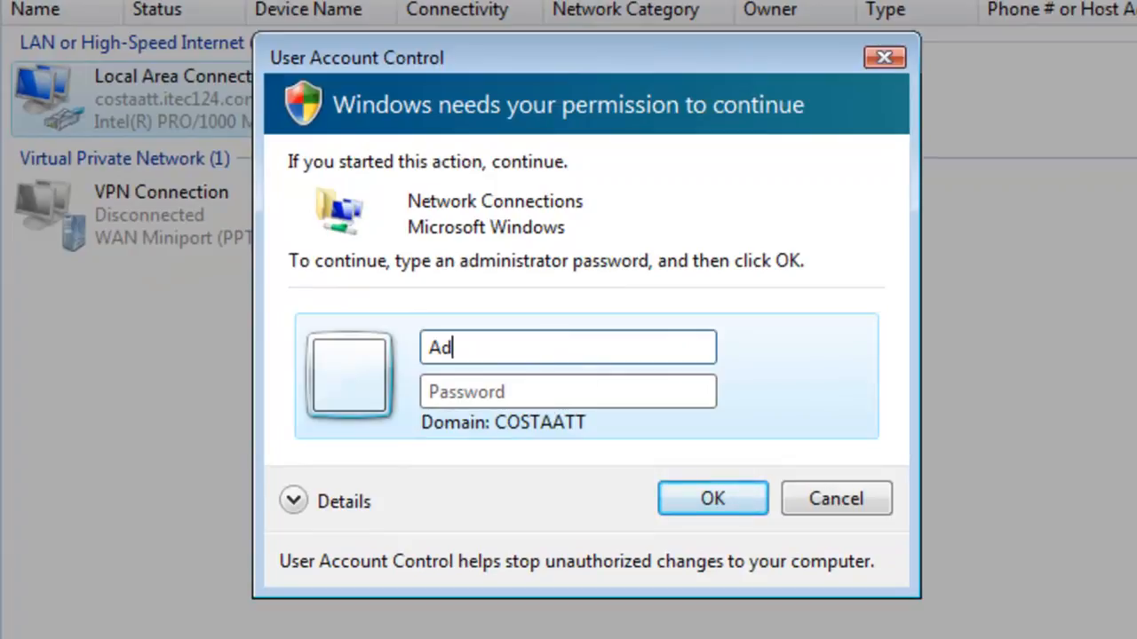
text(ministrator)
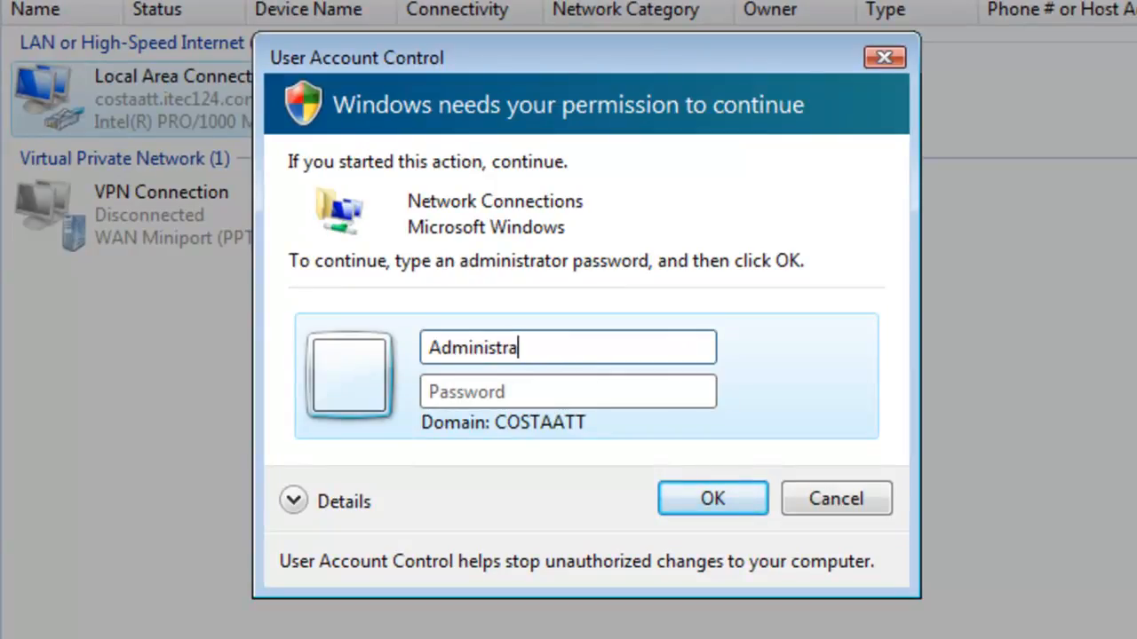
key(Tab)
text(**************)
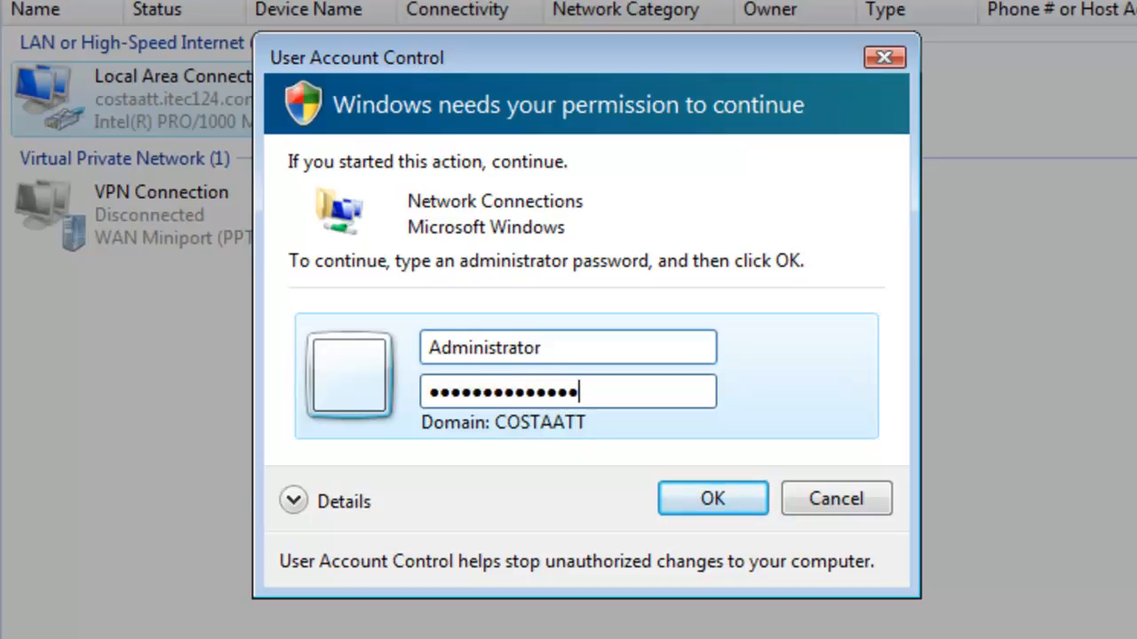
key(Return)
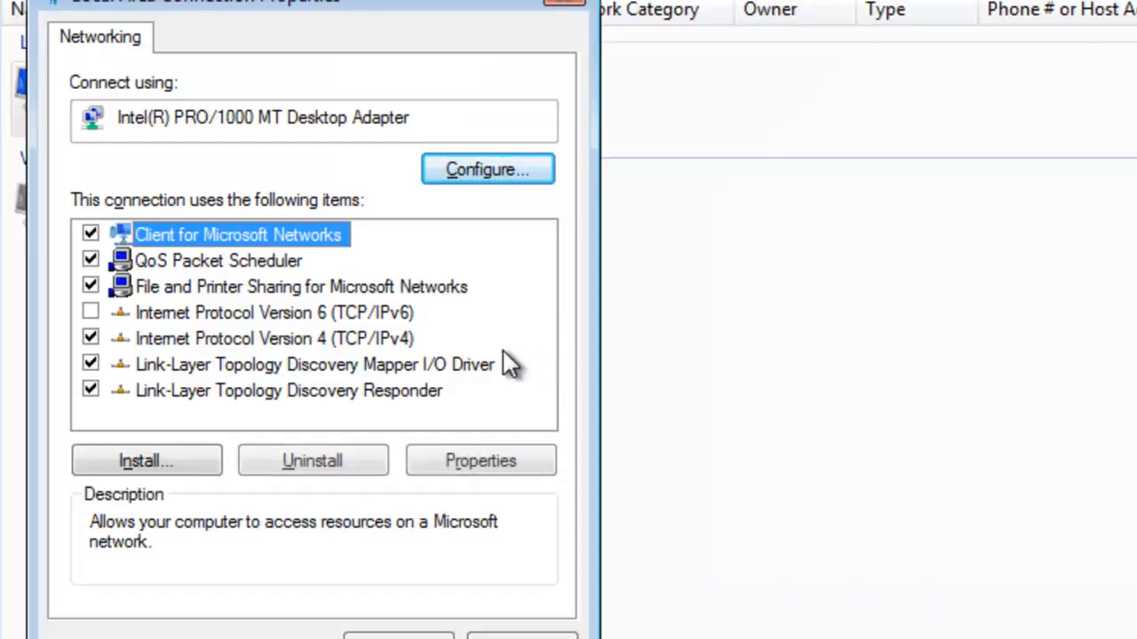
Set TCP/IPv4 to obtain the IP and DNS server addresses automatically, then close the network windows.
click(392, 338)
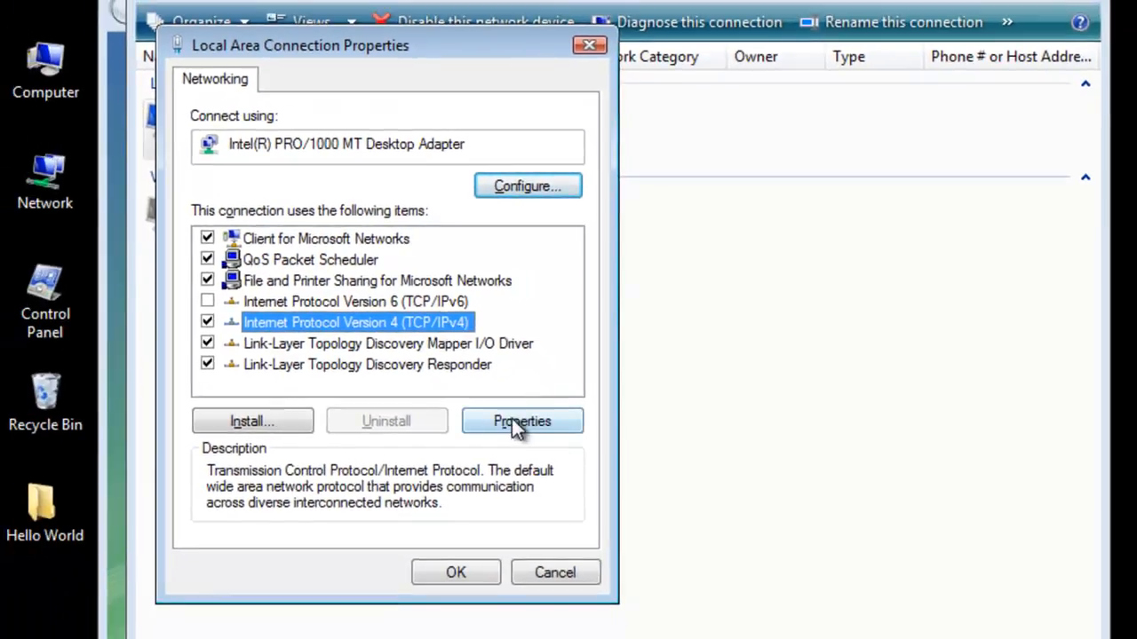
click(514, 422)
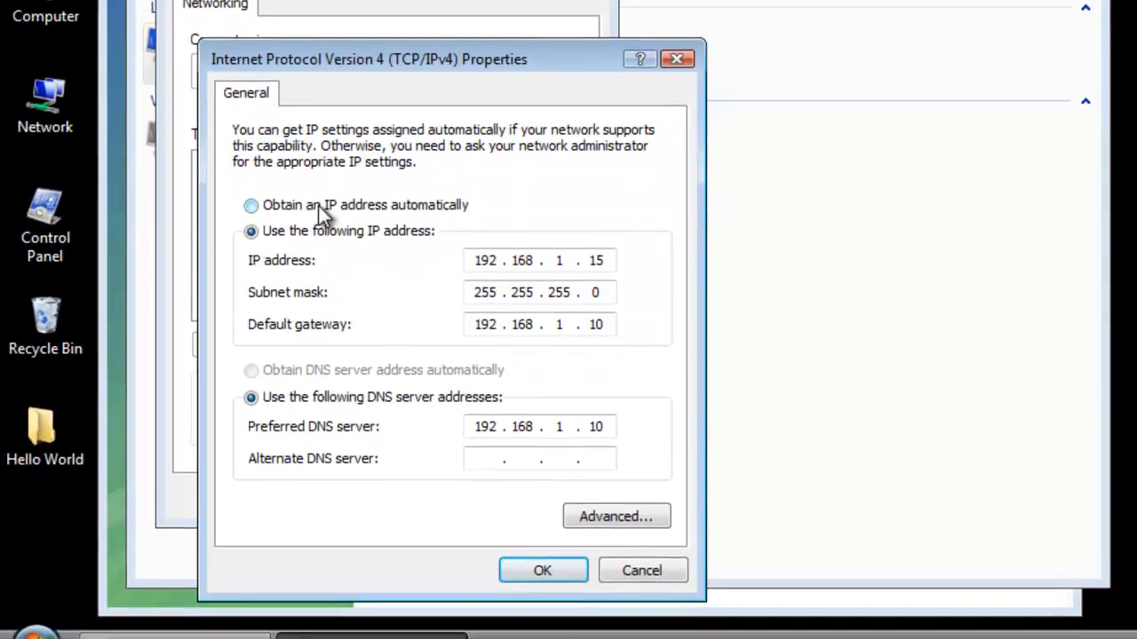
click(319, 207)
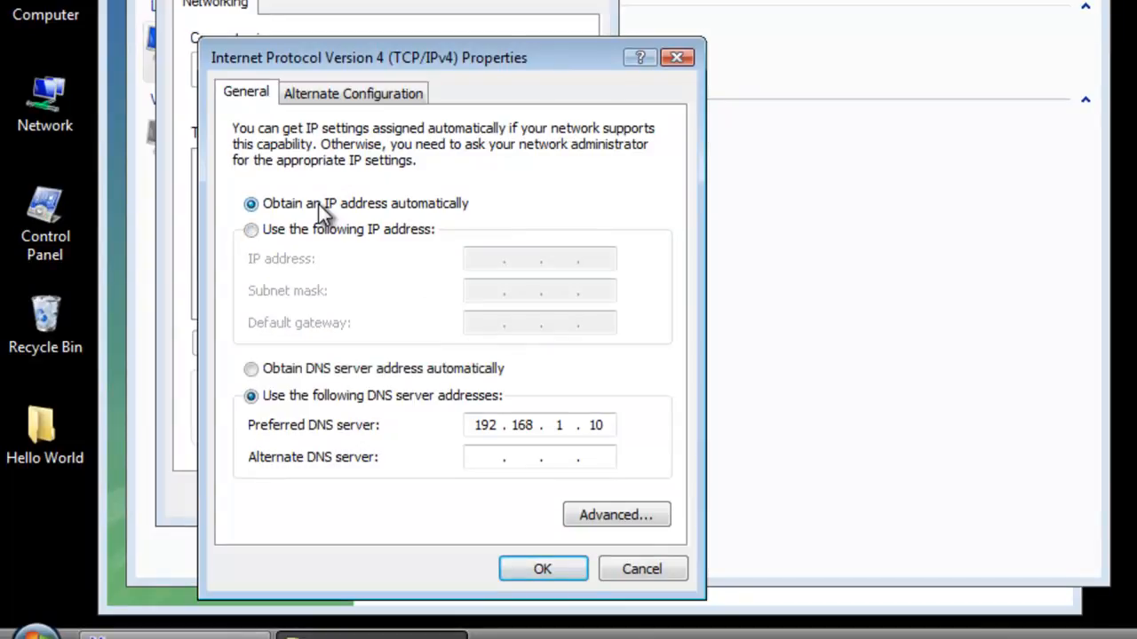
click(348, 368)
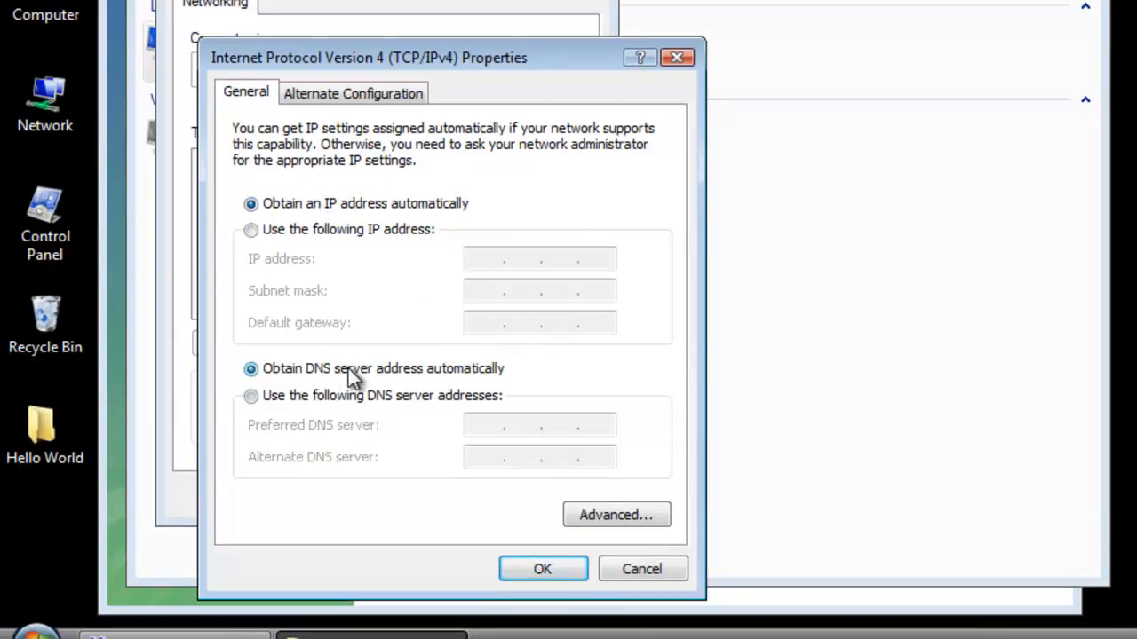
click(551, 569)
click(455, 587)
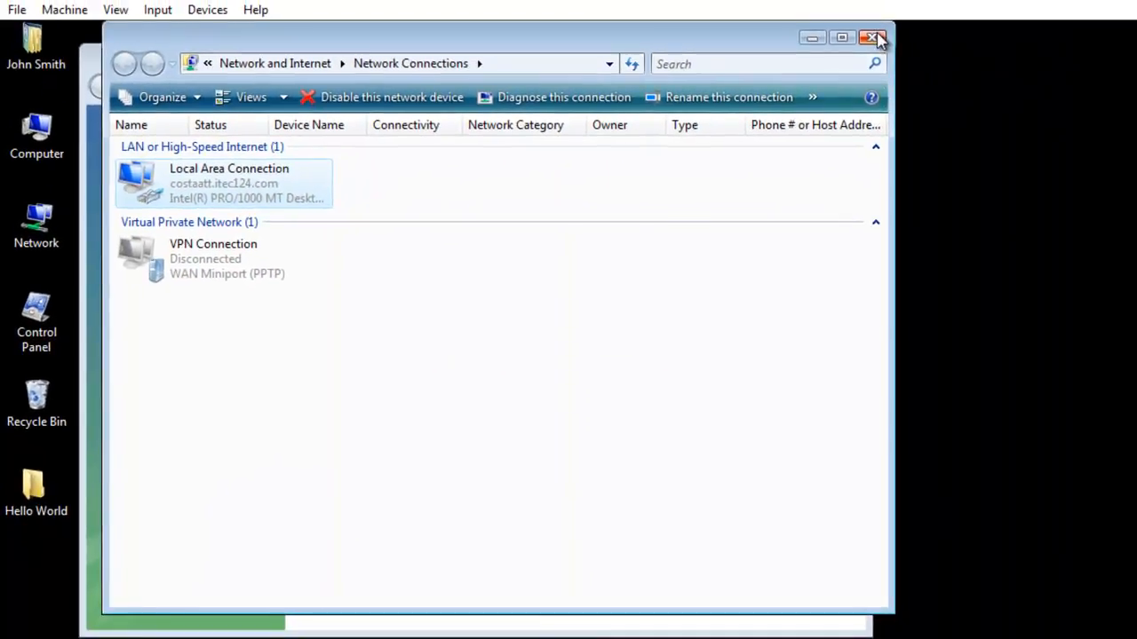
click(874, 37)
click(852, 56)
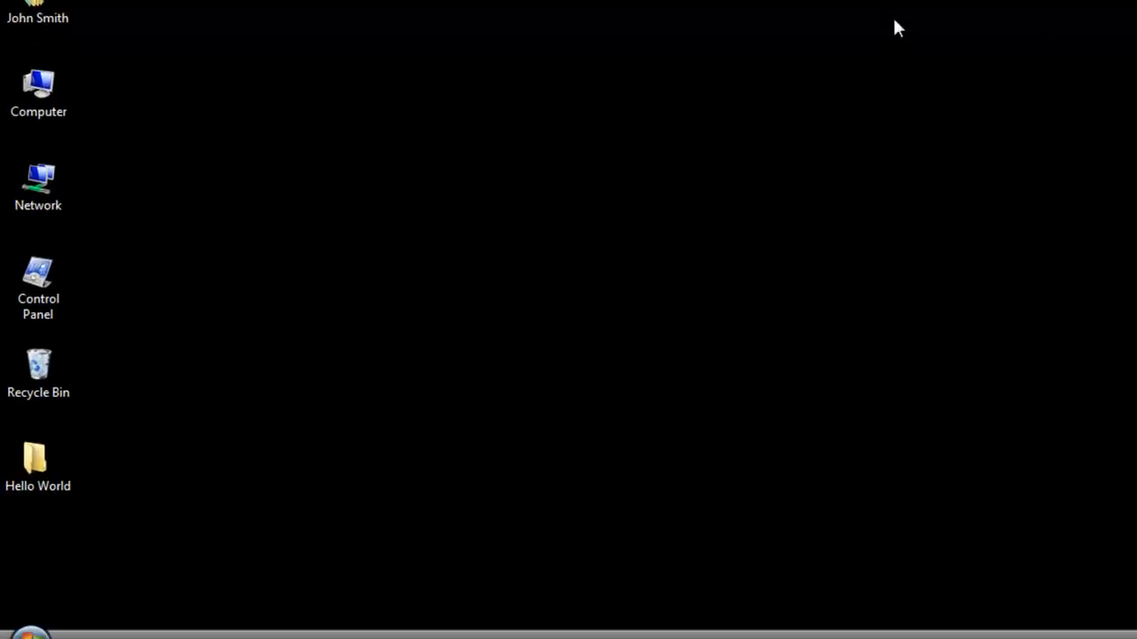
Run ipconfig /all in a Vista Command Prompt, showing the 192.168.1.13 lease from 192.168.1.10.
click(31, 638)
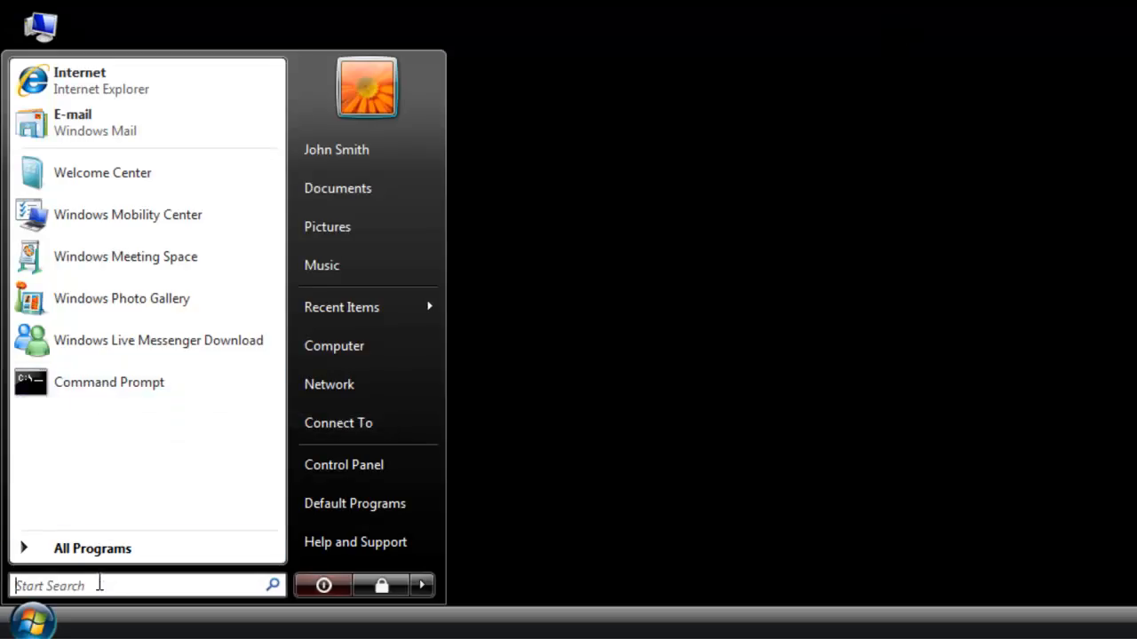
click(102, 586)
text(cm)
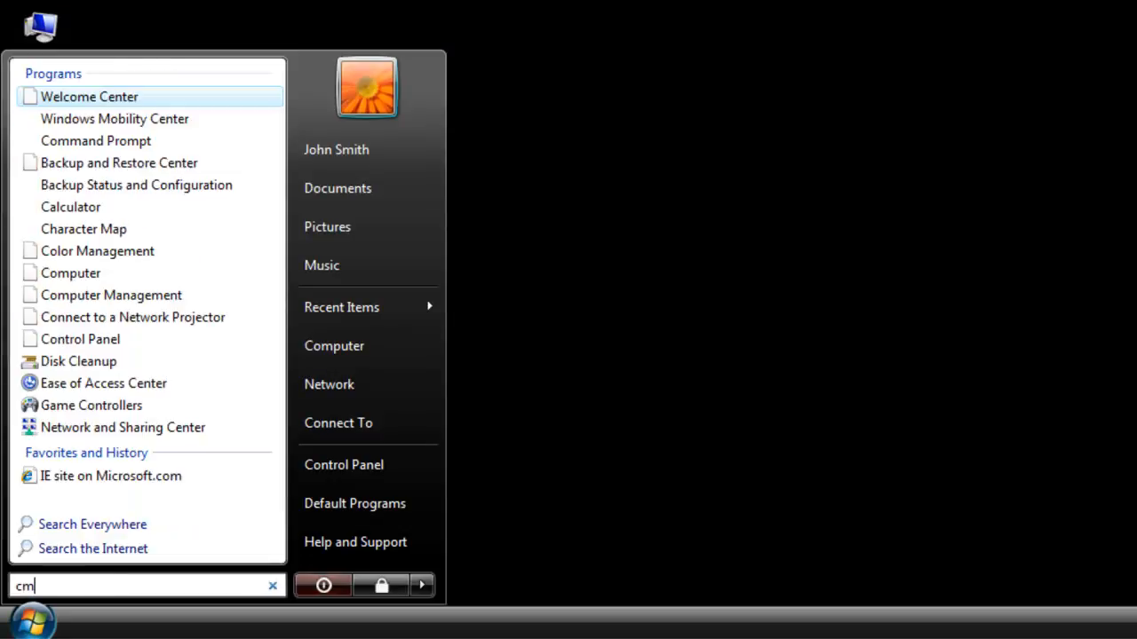
text(d)
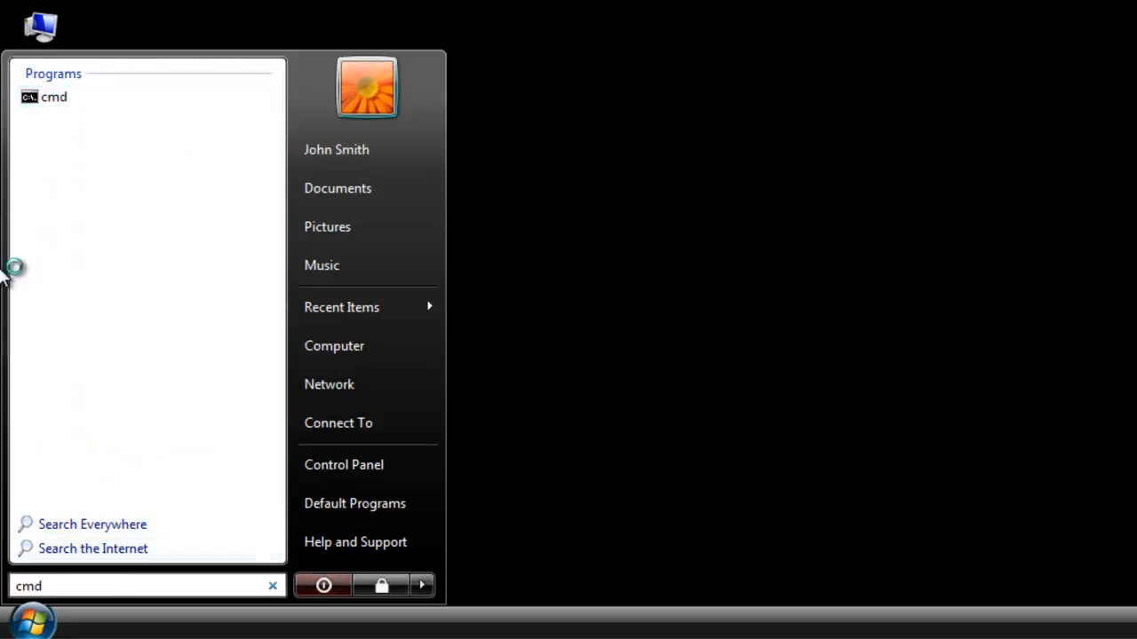
click(53, 100)
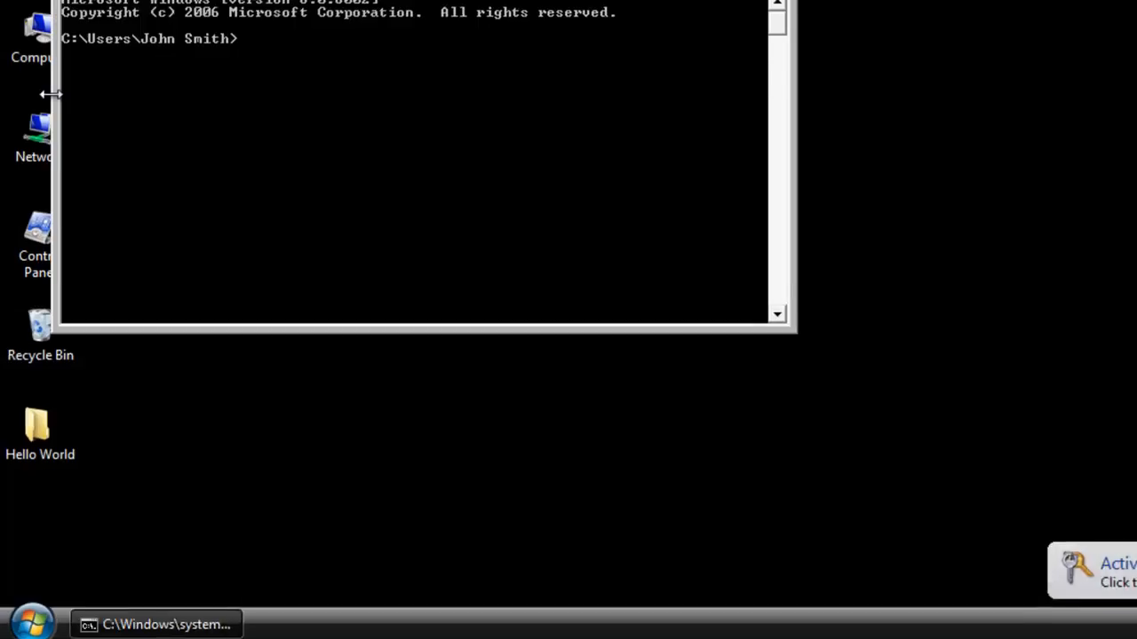
text(ipconfi)
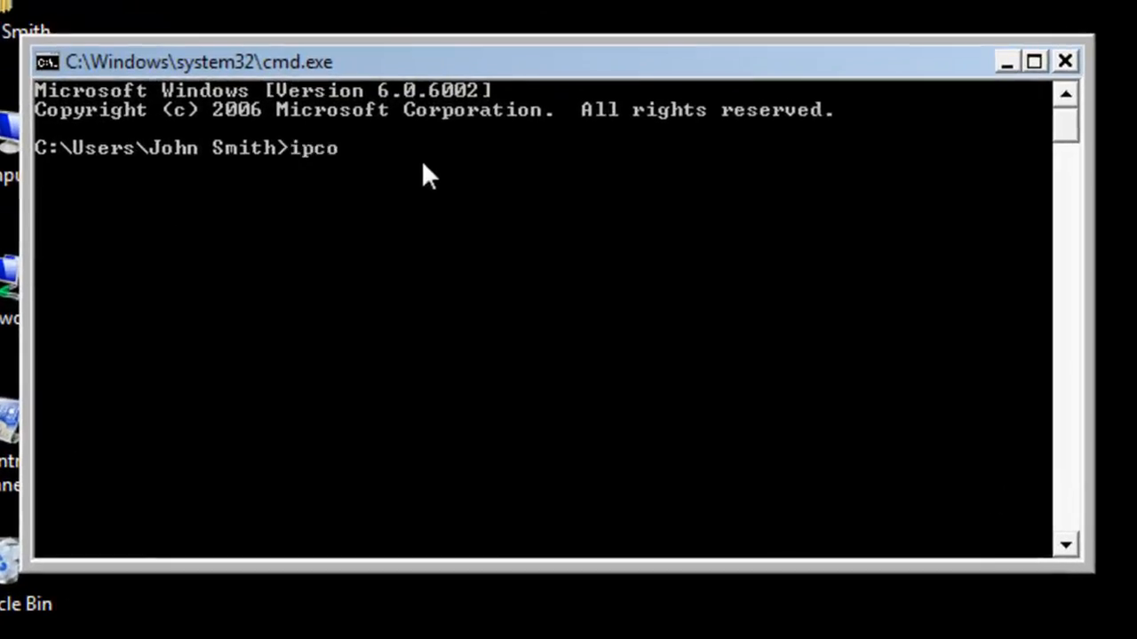
text(g /al)
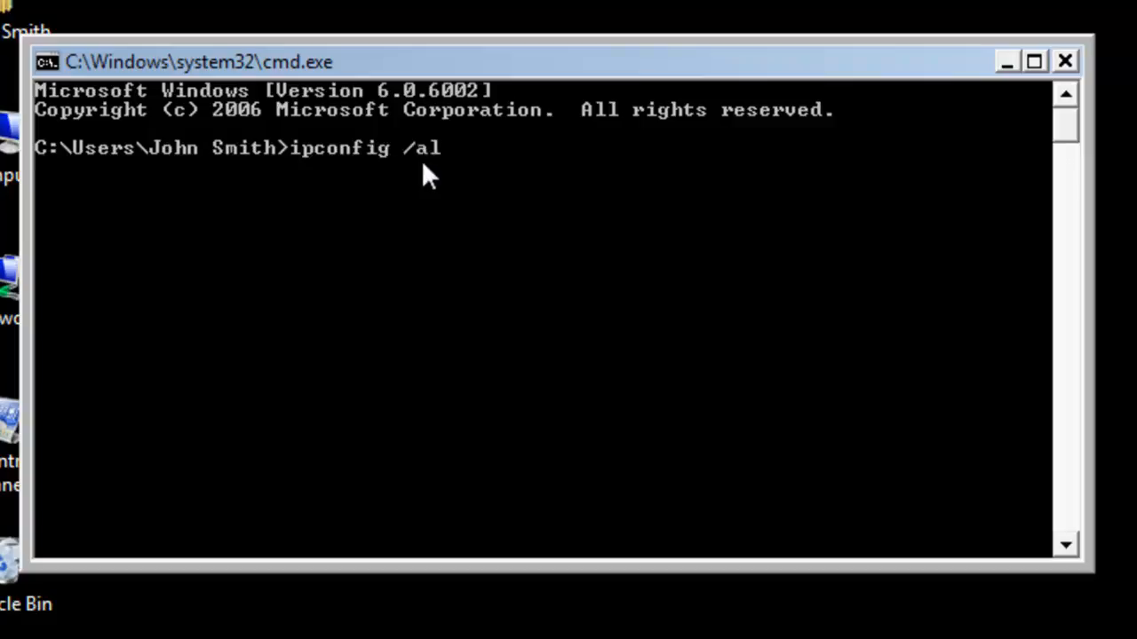
text(l)
key(Return)
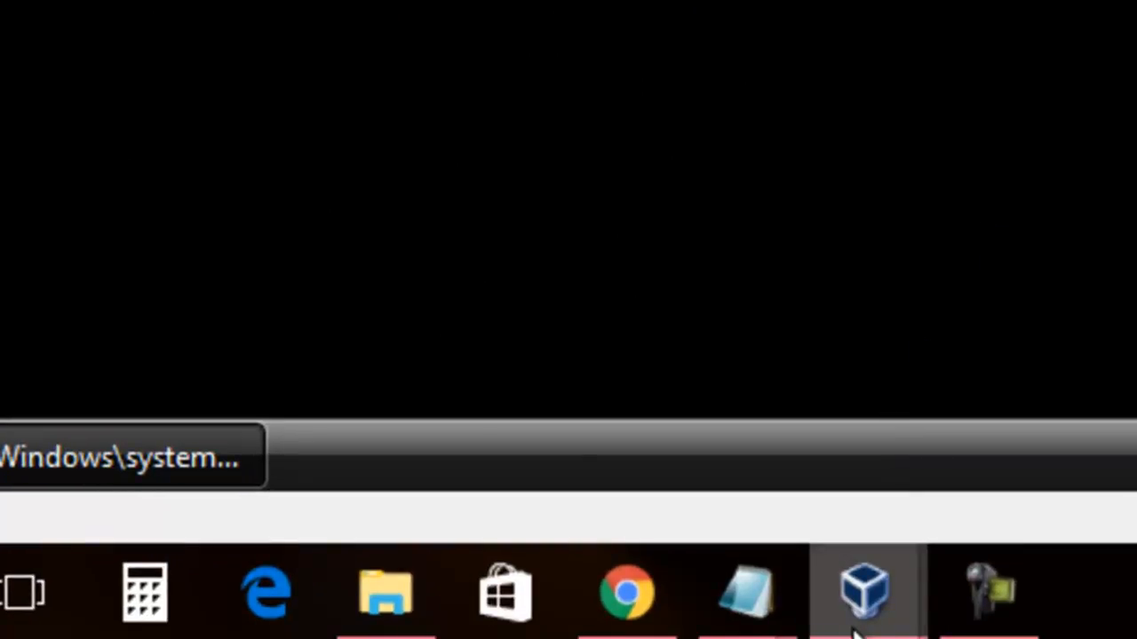
On Server 2008, refresh Address Leases and widen the Client IP Address and Name columns.
mouse_move(854, 604)
click(302, 489)
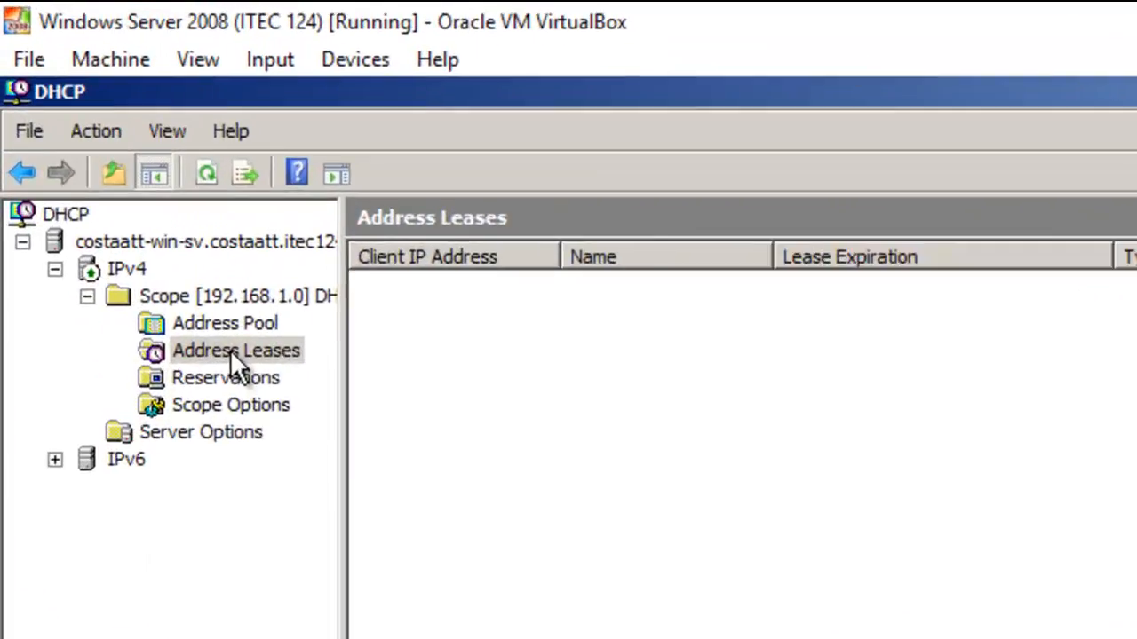
right_click(238, 356)
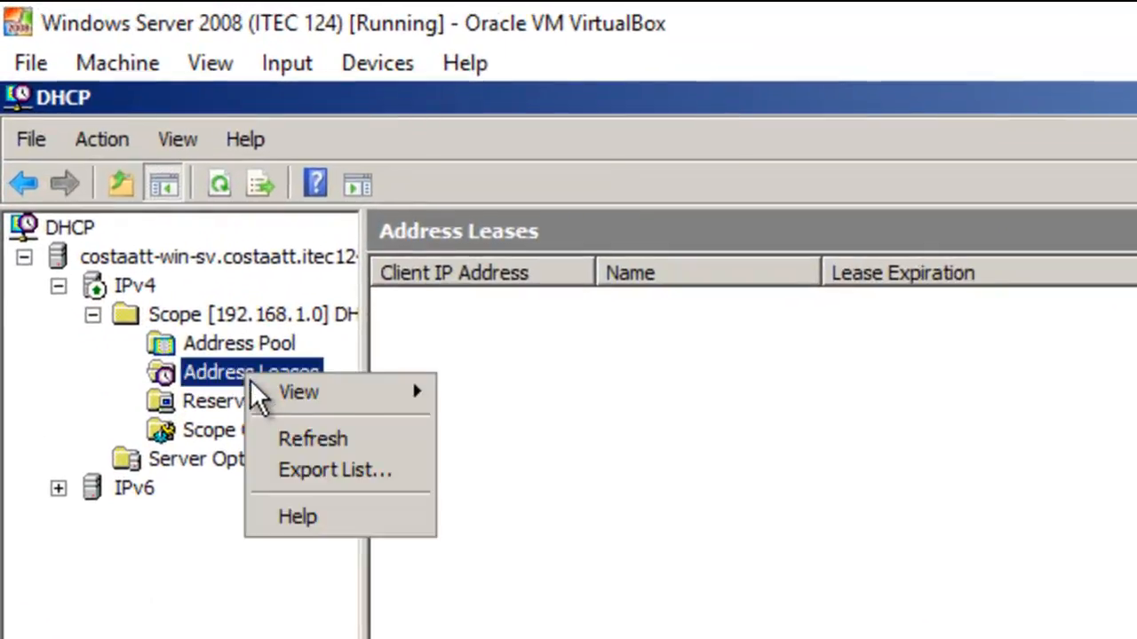
click(276, 435)
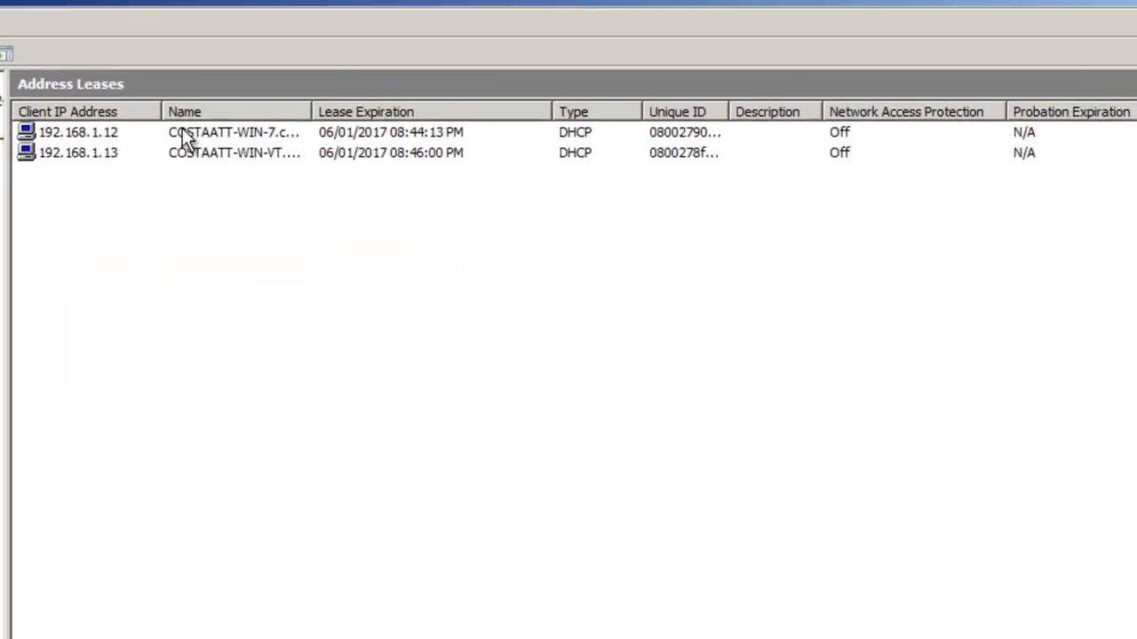
drag(167, 116, 225, 114)
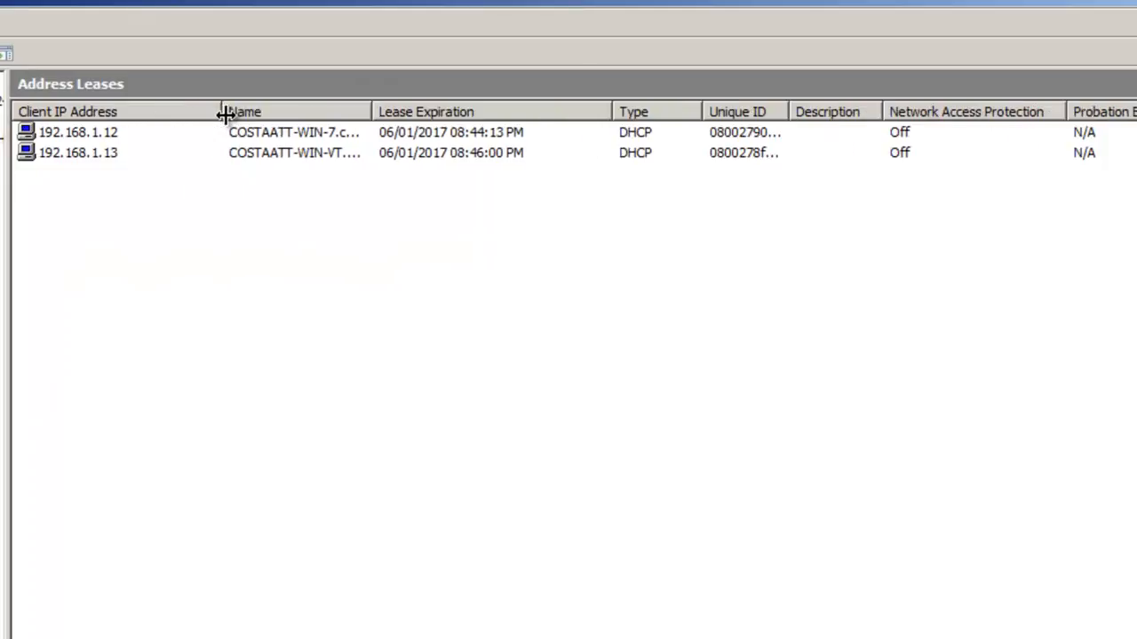
double_click(373, 111)
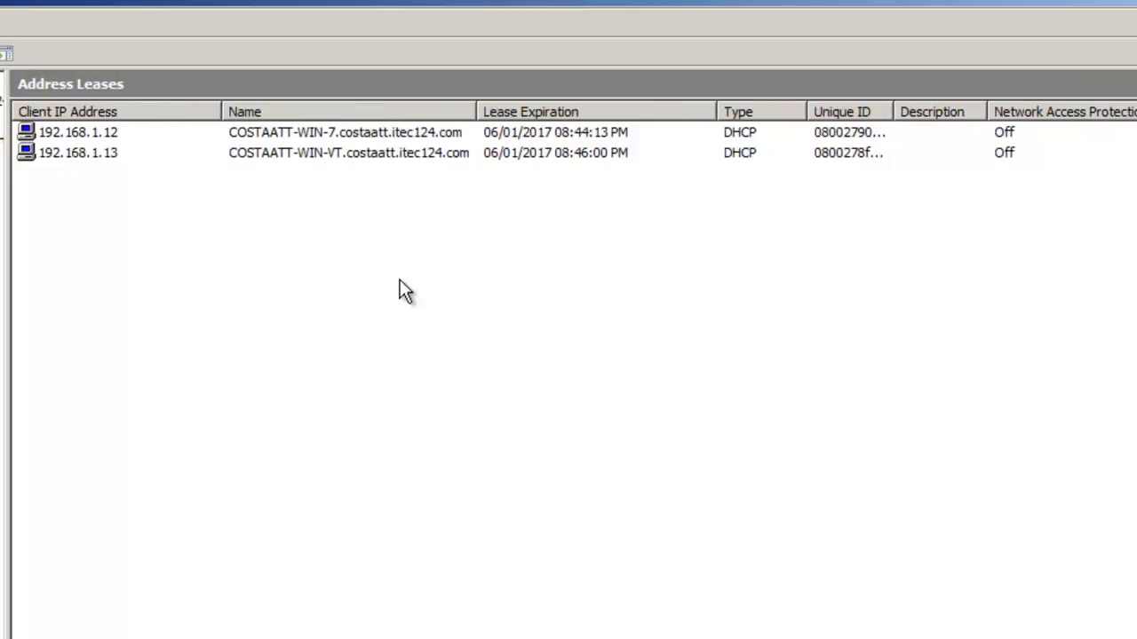